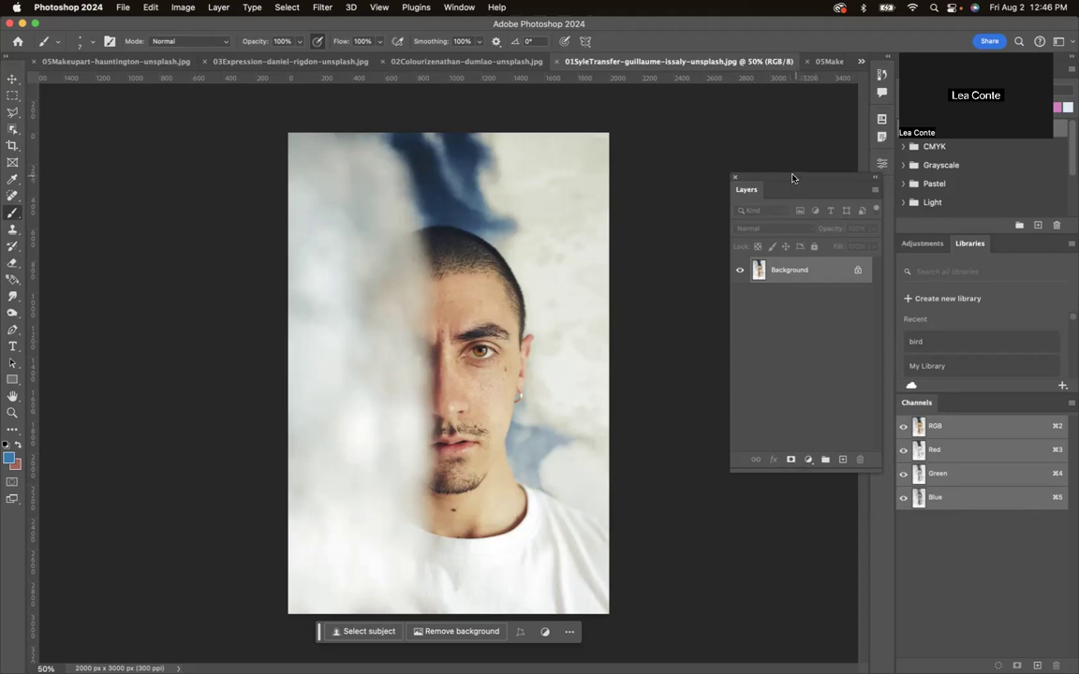
- Move the floating Layers panel closer to the 01SyleTransfer portrait and convert its Background layer for Smart Filters
{"action": "left_click_drag", "start_coordinate": [792, 178], "coordinate": [746, 188]}
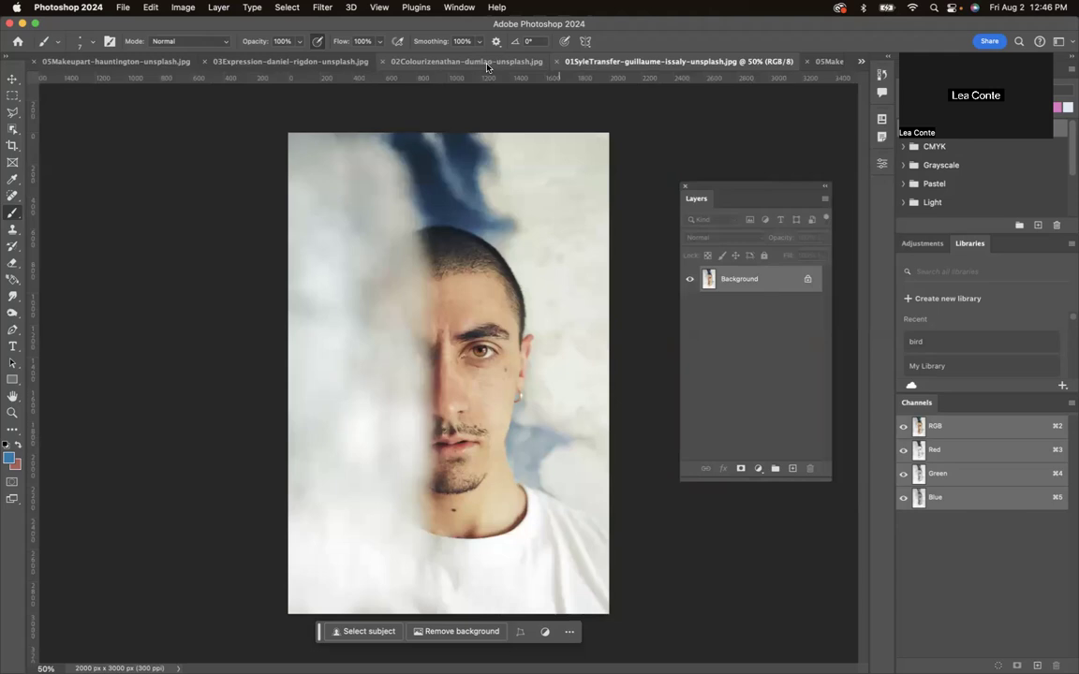
{"action": "left_click", "coordinate": [321, 7]}
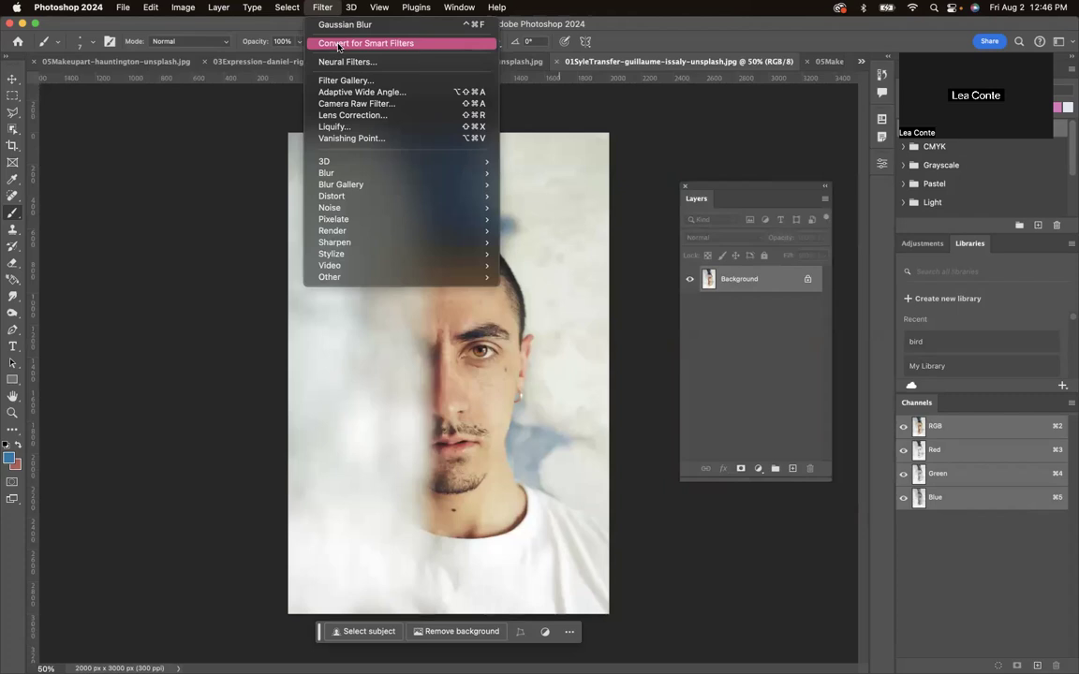
{"action": "left_click", "coordinate": [338, 44]}
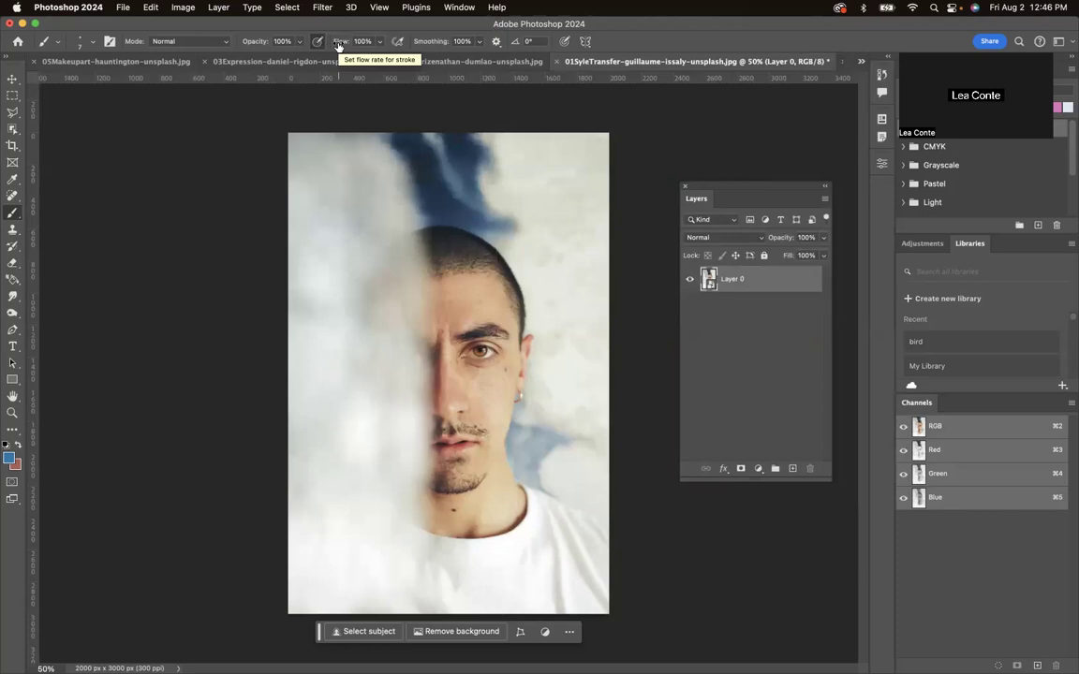
- Open Neural Filters for the portrait and download the Smart Portrait and Style Transfer filters
{"action": "left_click", "coordinate": [321, 8]}
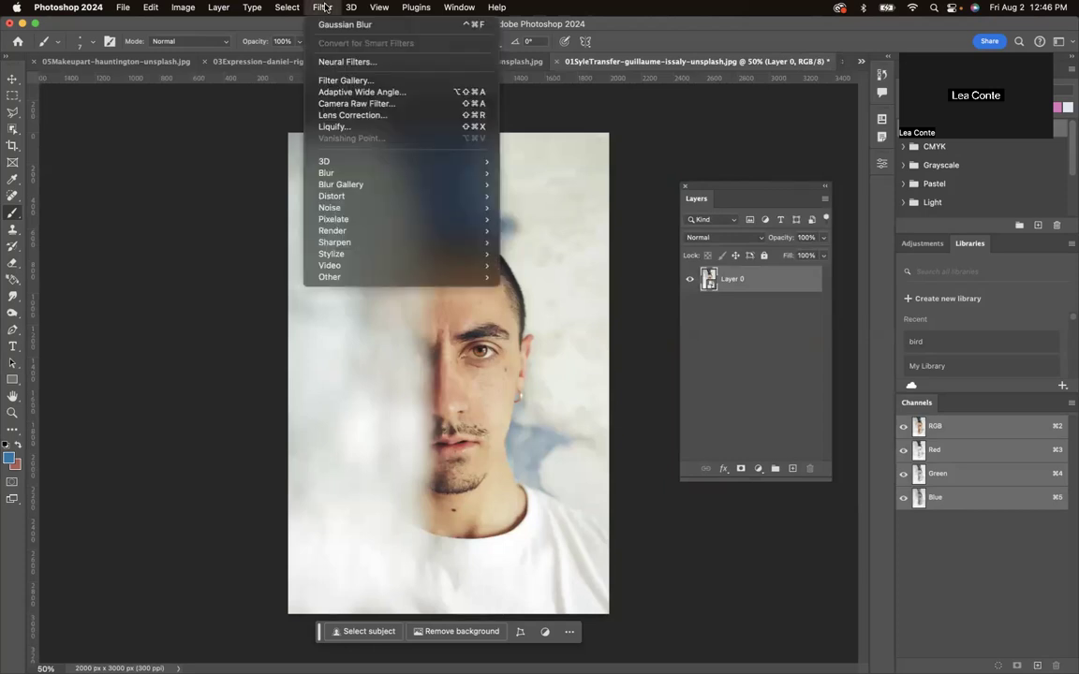
{"action": "left_click", "coordinate": [337, 65]}
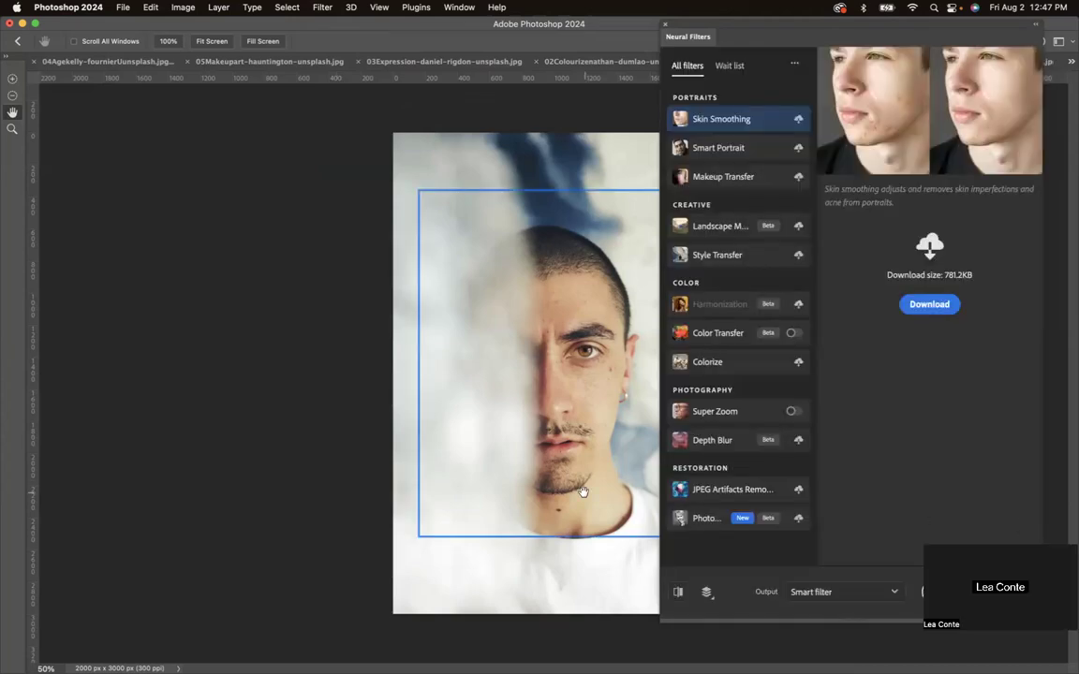
{"action": "left_click_drag", "start_coordinate": [919, 64], "coordinate": [882, 31]}
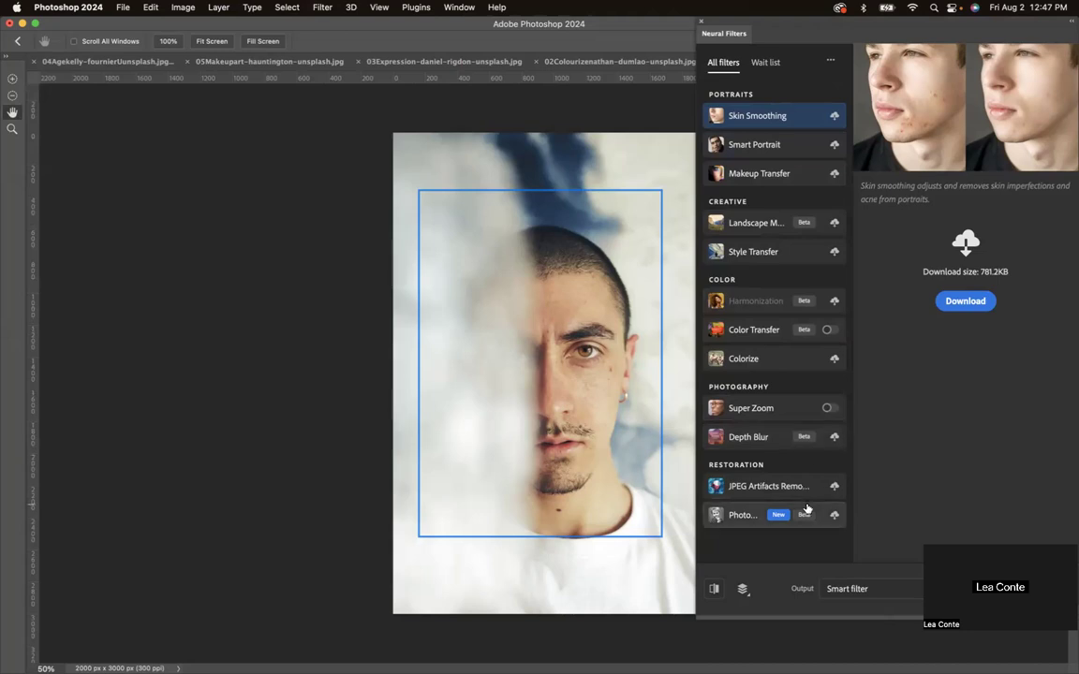
{"action": "mouse_move", "coordinate": [807, 509]}
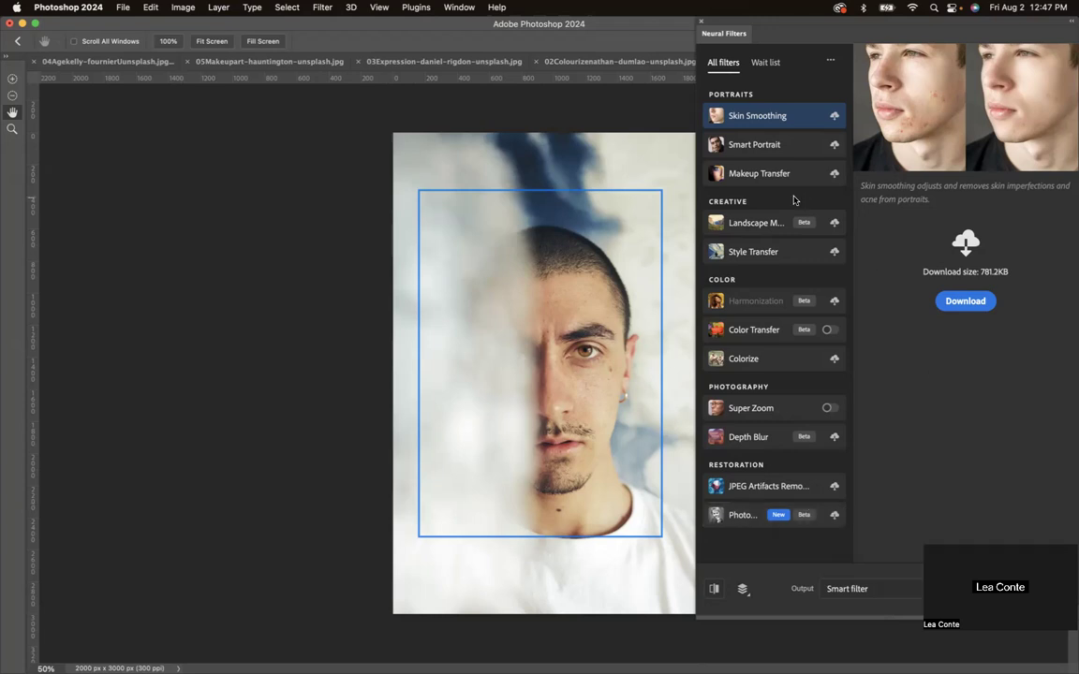
{"action": "left_click", "coordinate": [834, 146]}
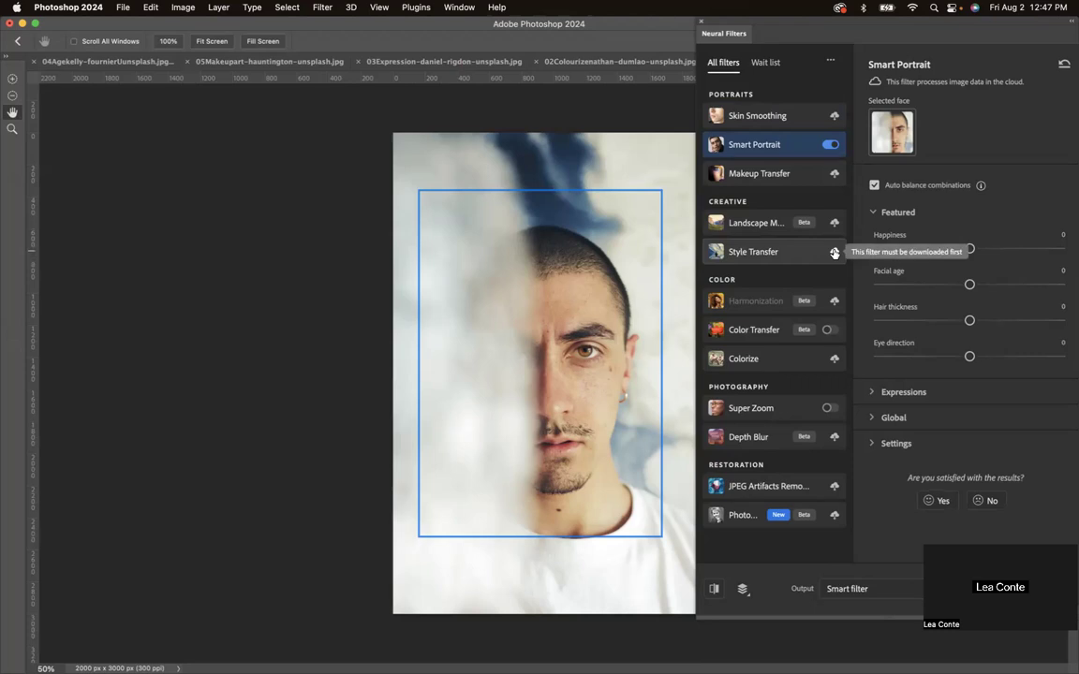
{"action": "left_click", "coordinate": [834, 252]}
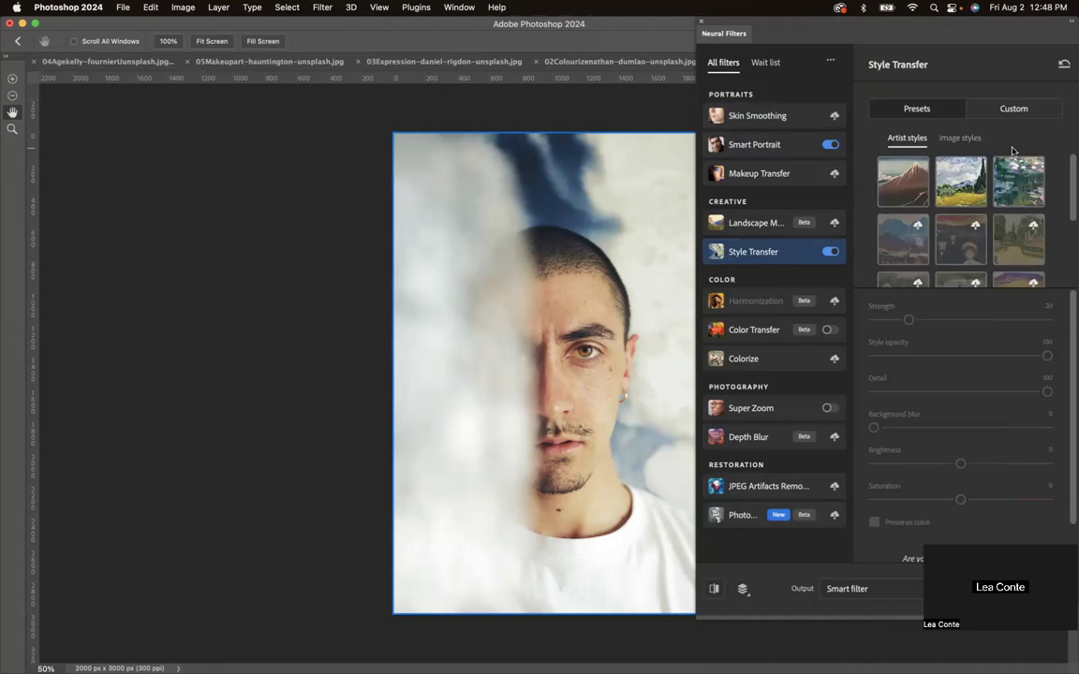
- Browse the Style Transfer image styles and apply the preset showing a colourful painted eye
{"action": "mouse_move", "coordinate": [974, 24]}
{"action": "left_mouse_down"}
{"action": "mouse_move", "coordinate": [943, 25]}
{"action": "mouse_move", "coordinate": [954, 25]}
{"action": "left_mouse_up"}
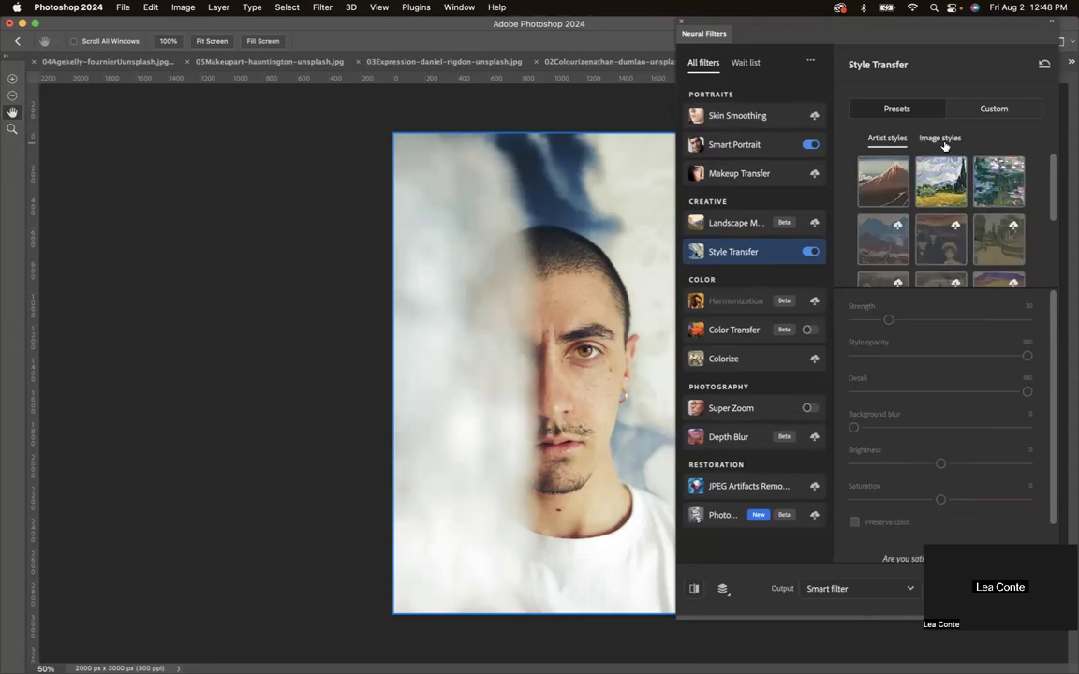
{"action": "left_click", "coordinate": [971, 113]}
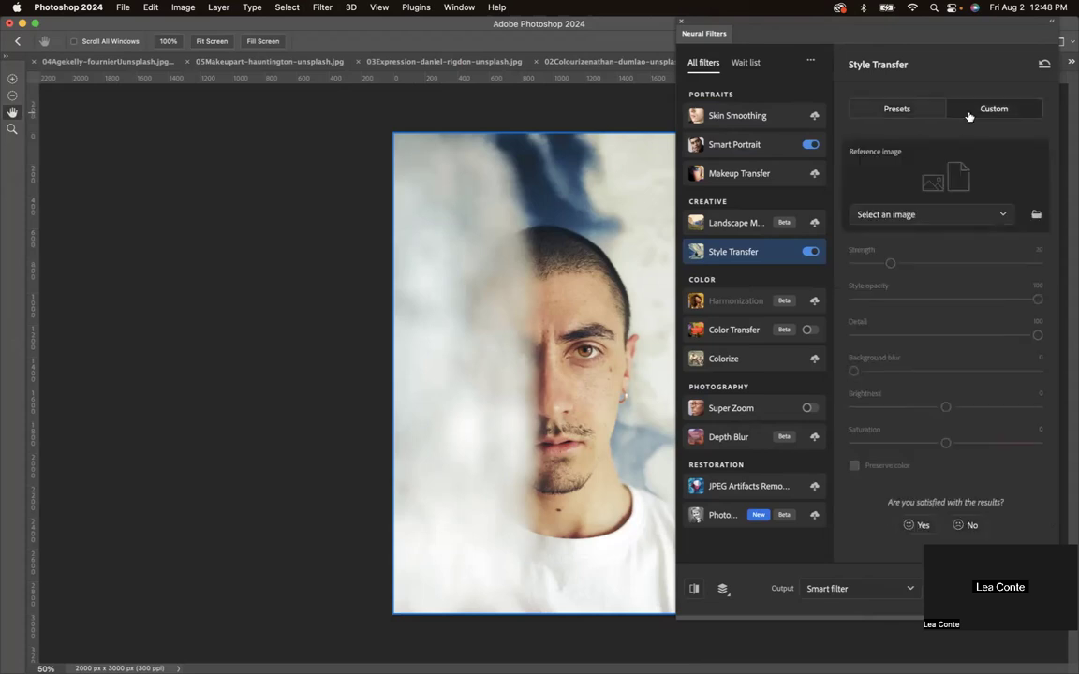
{"action": "left_click", "coordinate": [915, 110]}
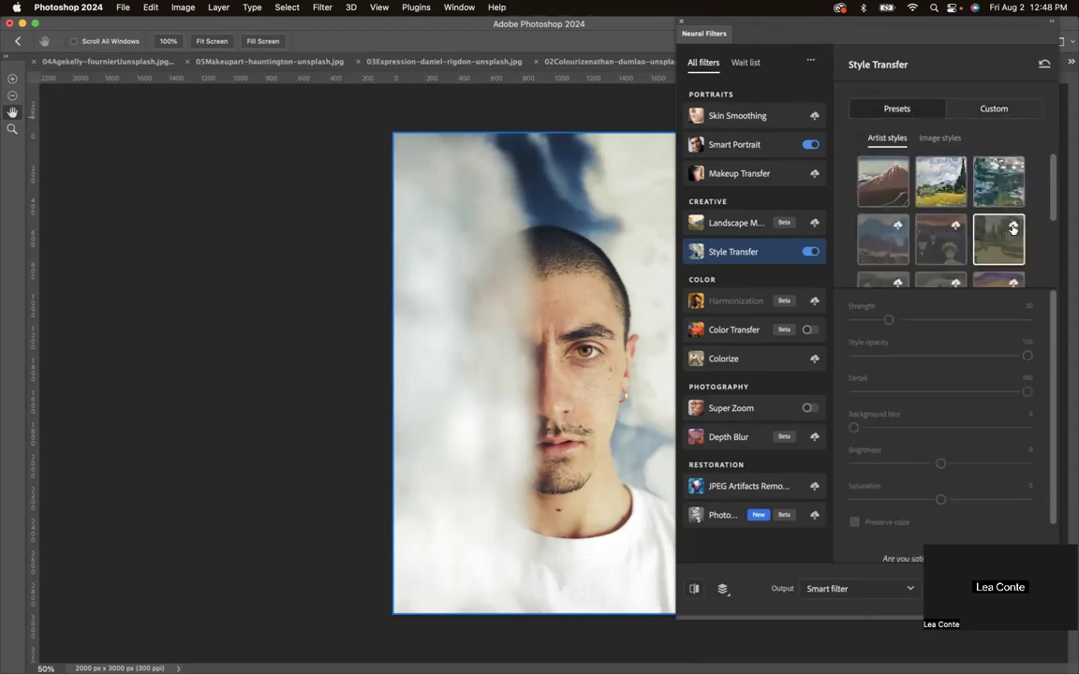
{"action": "left_click", "coordinate": [940, 138]}
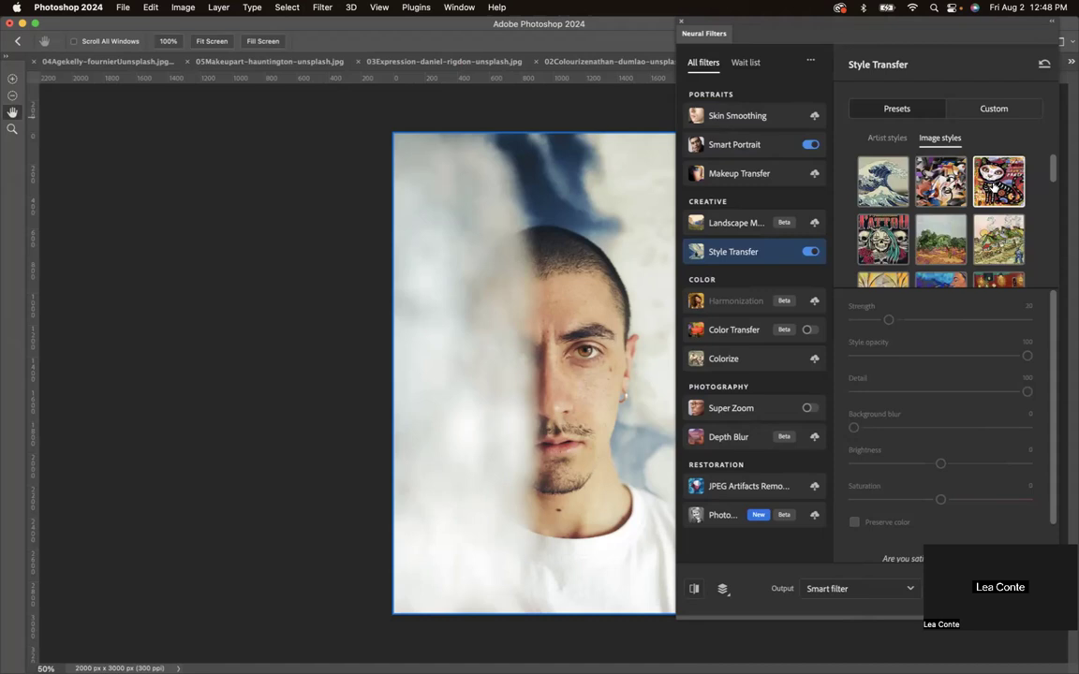
{"action": "scroll", "coordinate": [999, 232], "scroll_direction": "down", "scroll_amount": 1}
{"action": "scroll", "coordinate": [999, 231], "scroll_direction": "down", "scroll_amount": 2}
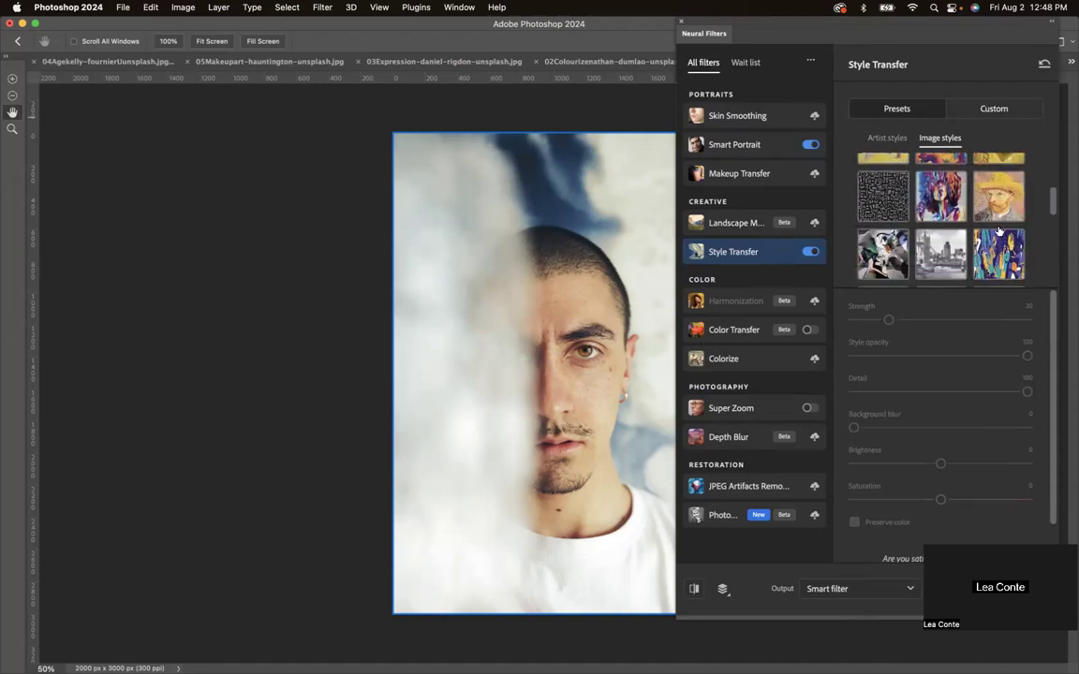
{"action": "scroll", "coordinate": [999, 231], "scroll_direction": "down", "scroll_amount": 1}
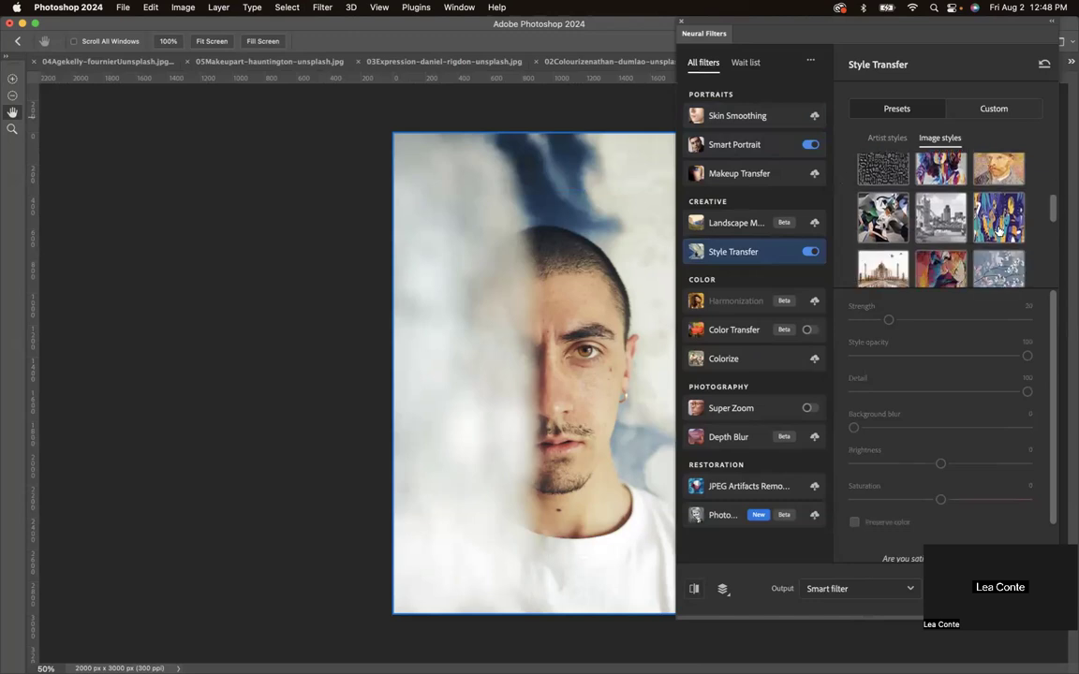
{"action": "scroll", "coordinate": [999, 231], "scroll_direction": "down", "scroll_amount": 2}
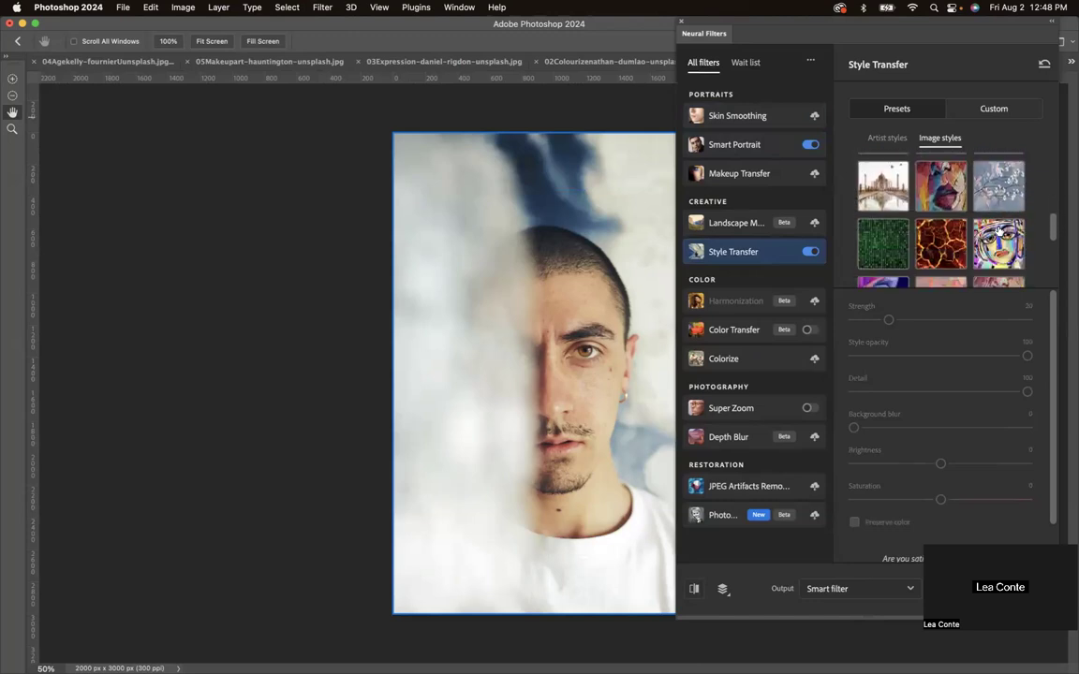
{"action": "scroll", "coordinate": [999, 231], "scroll_direction": "down", "scroll_amount": 1}
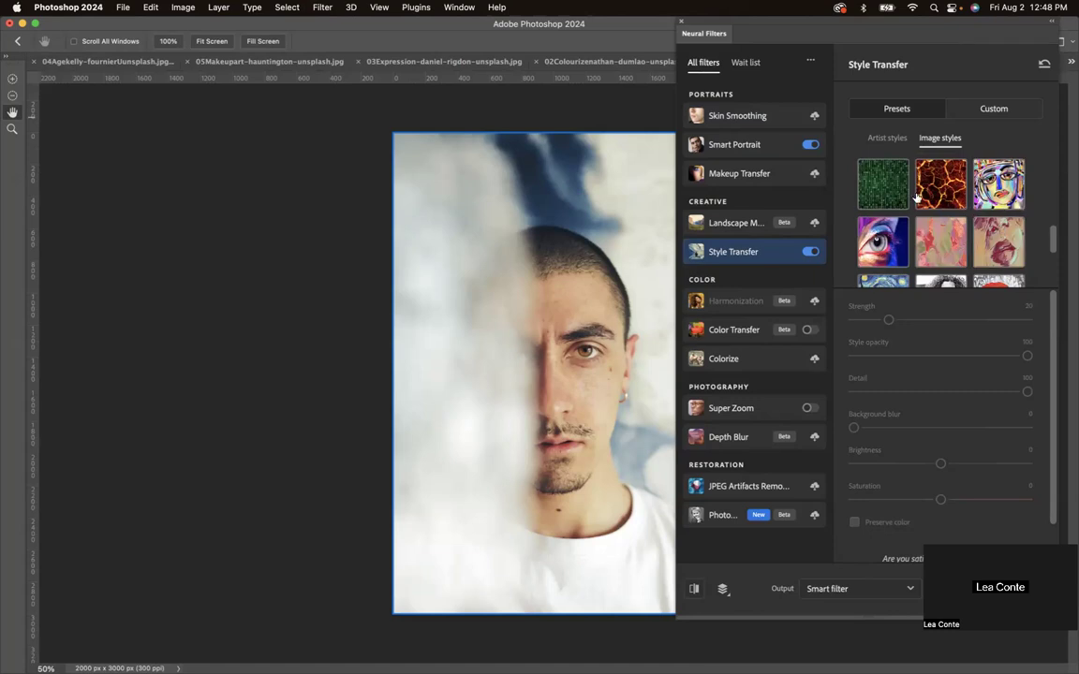
{"action": "left_click", "coordinate": [888, 236]}
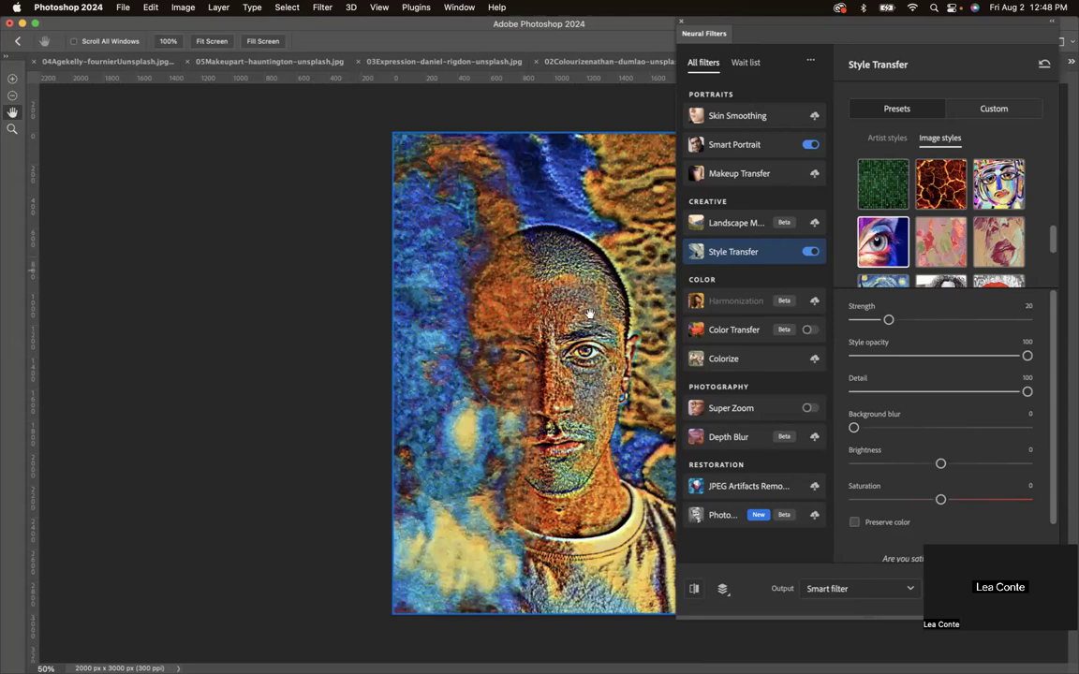
- Set the Style Transfer strength to 40 and apply the result as a smart filter
{"action": "left_click_drag", "start_coordinate": [761, 21], "coordinate": [767, 21]}
{"action": "left_click_drag", "start_coordinate": [894, 319], "coordinate": [928, 319]}
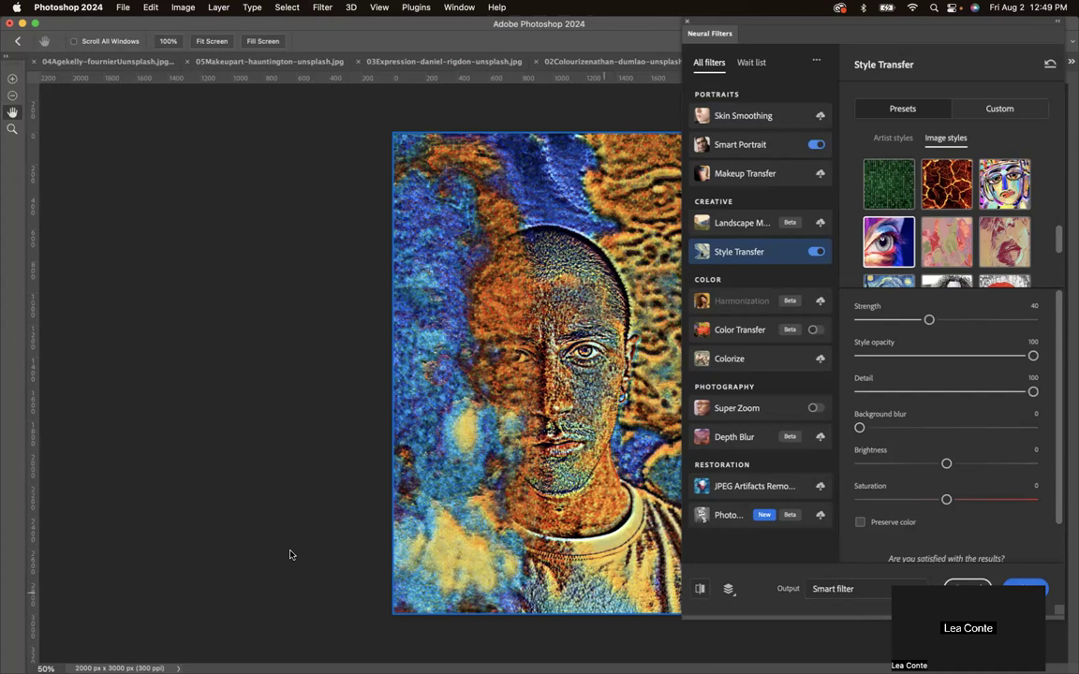
{"action": "left_click", "coordinate": [1042, 585]}
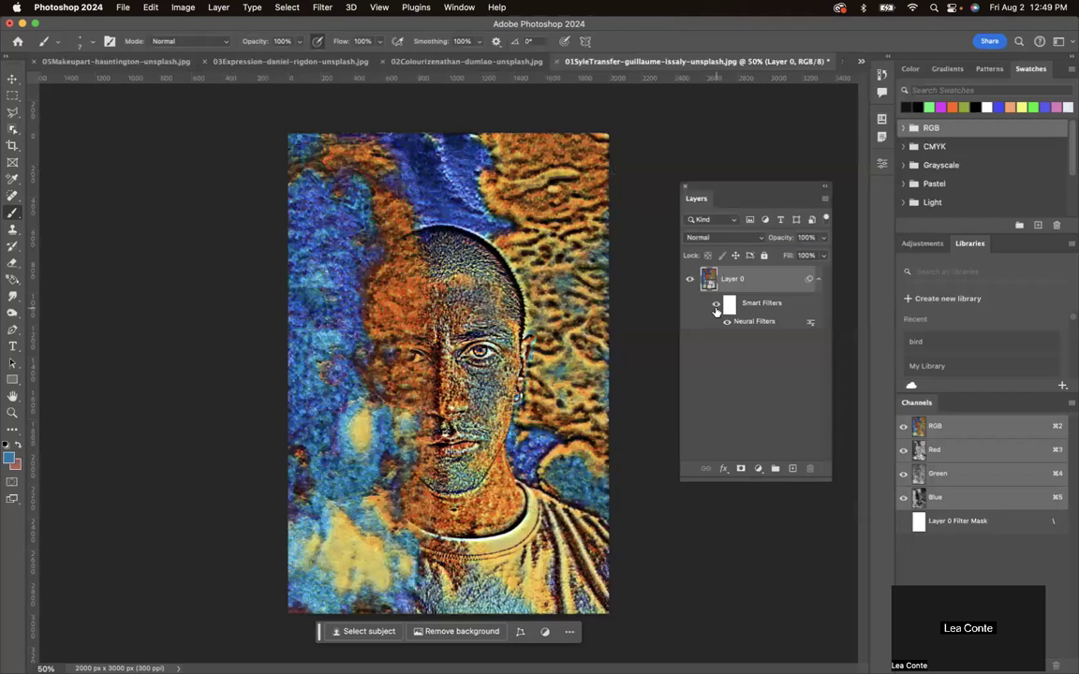
- Toggle the visibility of the layer's smart filters to compare the stylized portrait with the original
{"action": "left_click", "coordinate": [716, 307]}
{"action": "left_click", "coordinate": [716, 307]}
{"action": "left_click", "coordinate": [715, 307]}
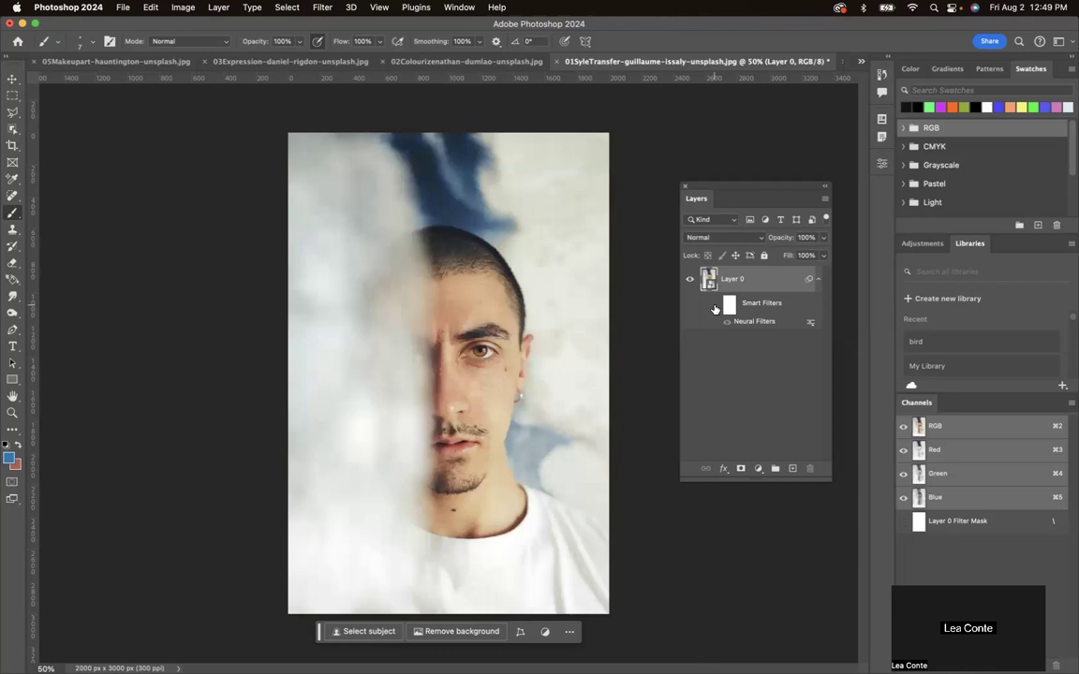
{"action": "left_click", "coordinate": [716, 307]}
{"action": "left_click", "coordinate": [716, 307]}
- Reopen the layer's Neural Filters settings, cancel without changes, and show the smart filters again
{"action": "double_click", "coordinate": [754, 321]}
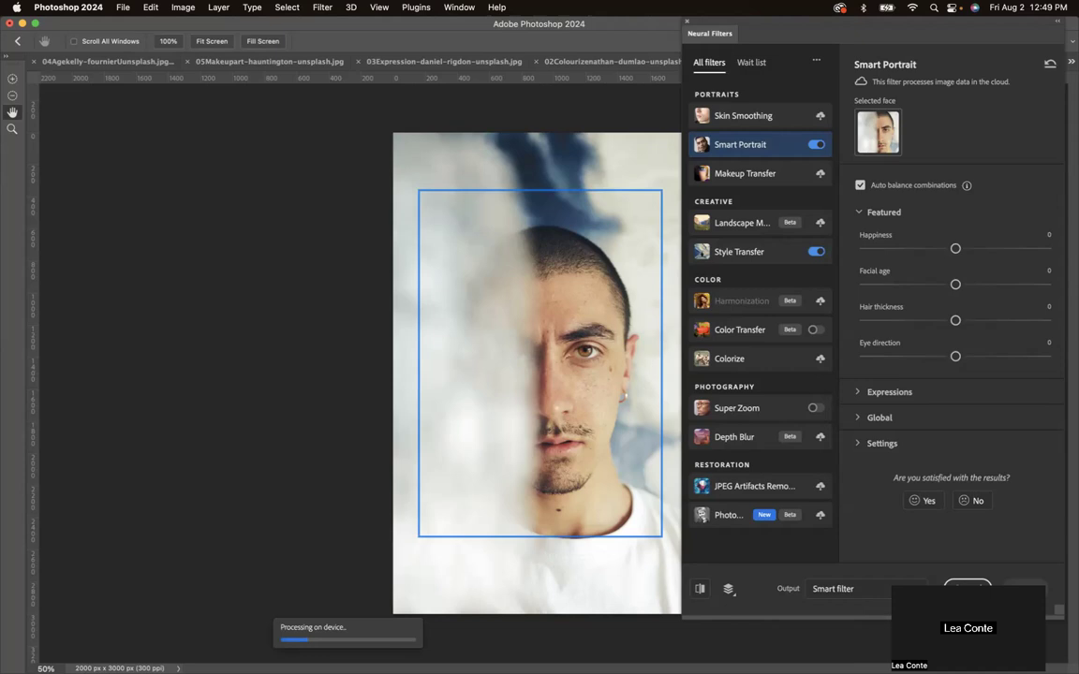
{"action": "left_click", "coordinate": [977, 585]}
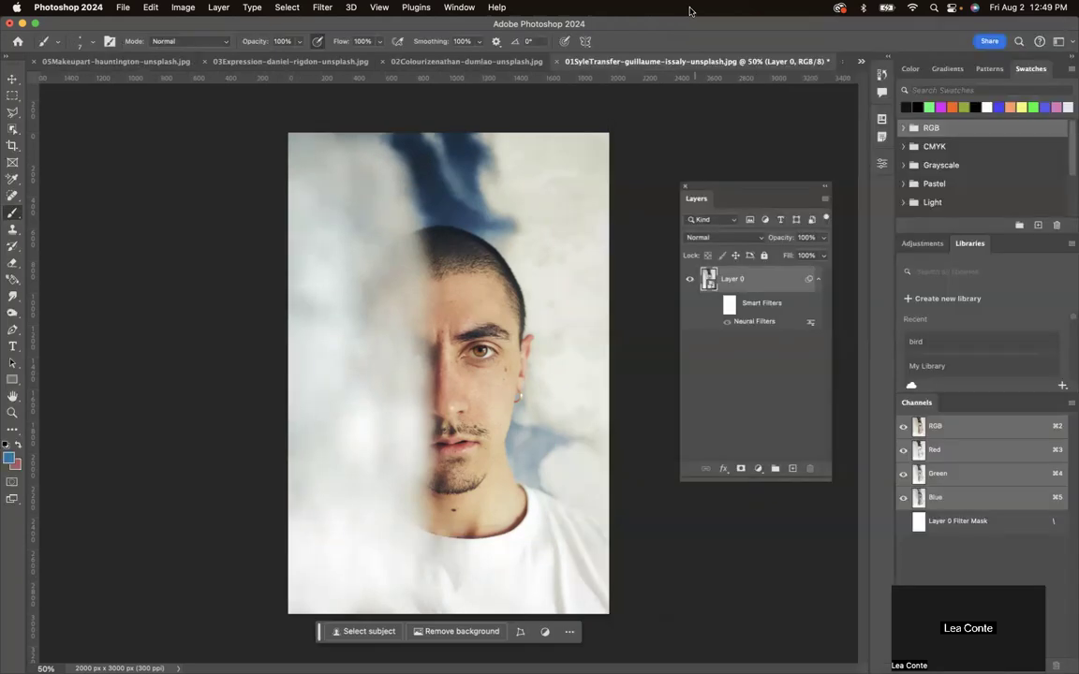
{"action": "left_click", "coordinate": [715, 305]}
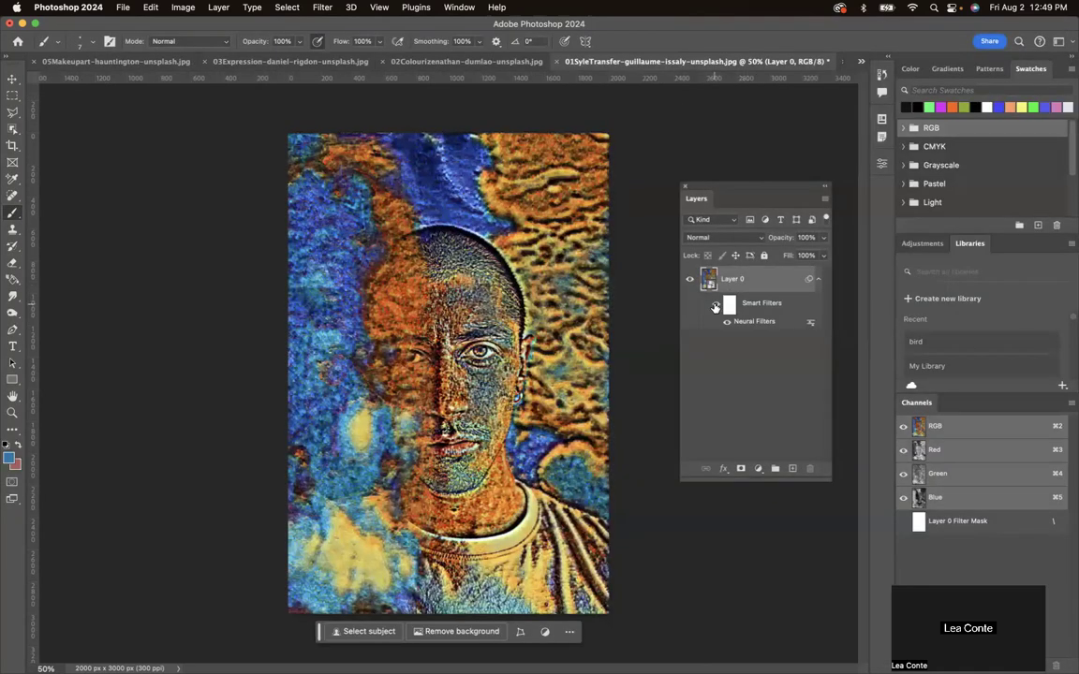
- Switch to the black-and-white 02Colourize image and convert its Background layer for Smart Filters
{"action": "left_click", "coordinate": [461, 62]}
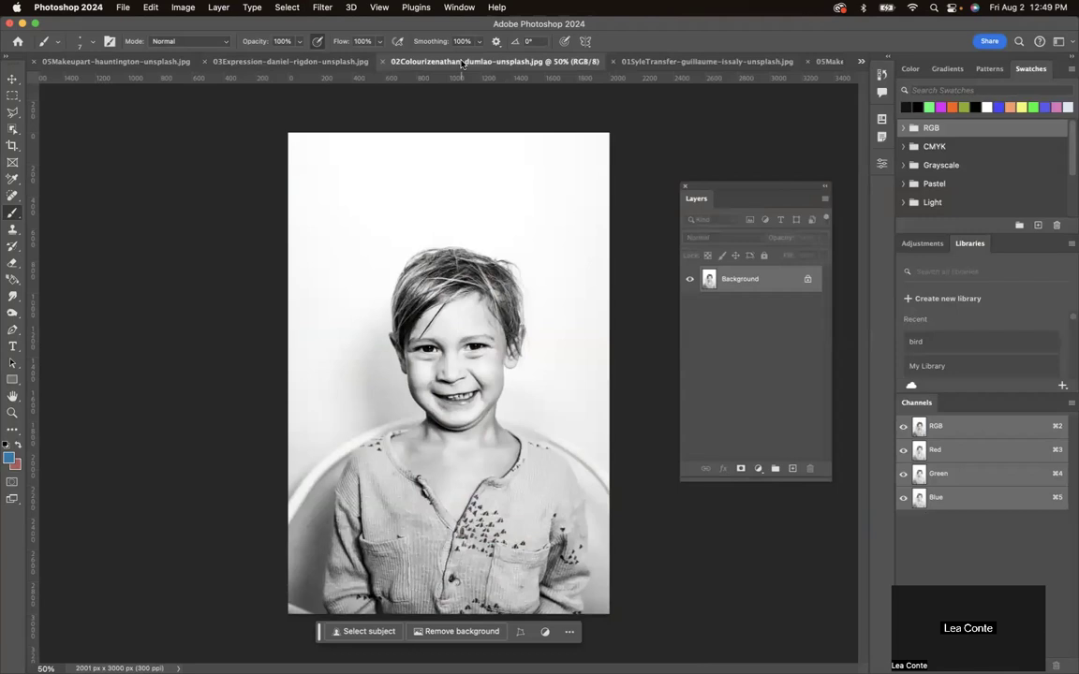
{"action": "left_click", "coordinate": [322, 8]}
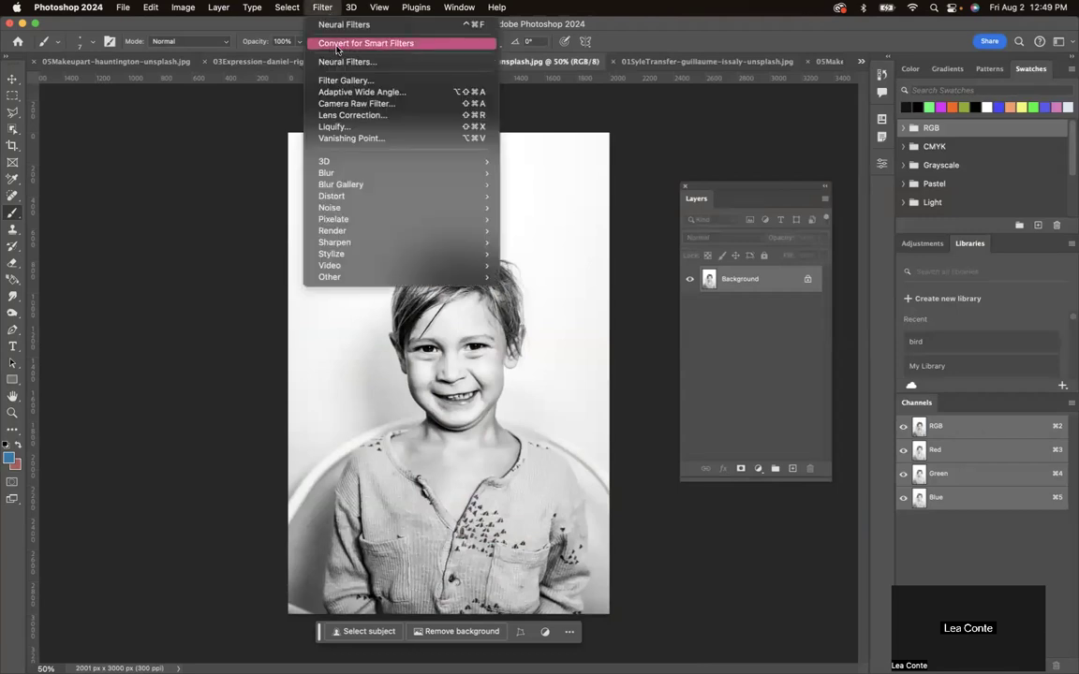
{"action": "left_click", "coordinate": [338, 45]}
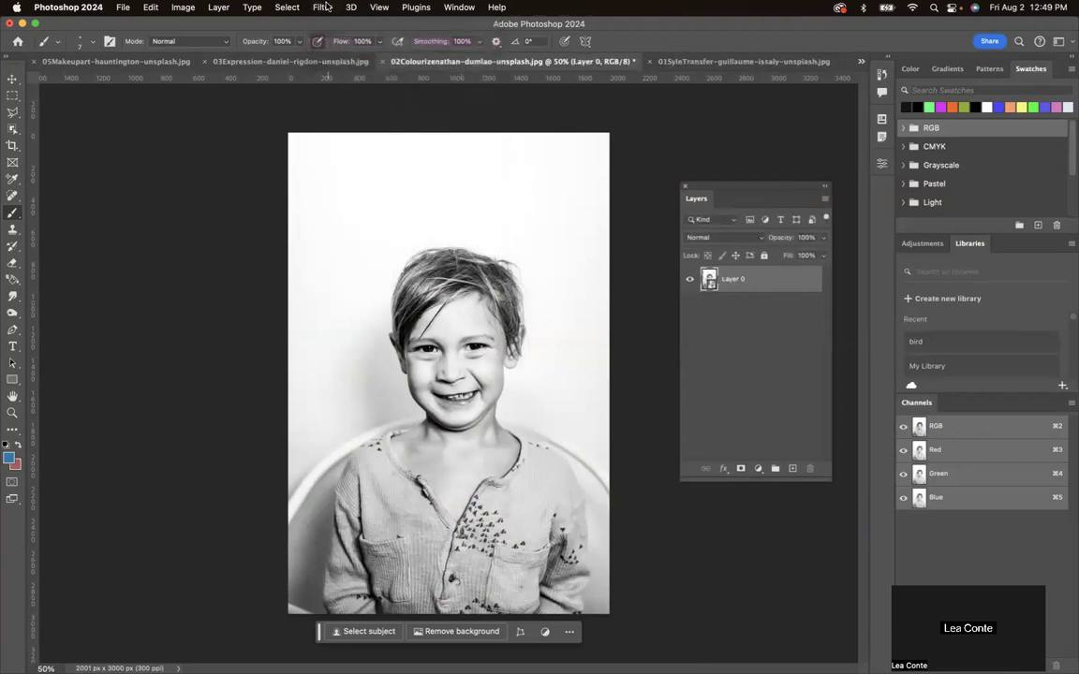
- Download the Colorize neural filter and apply it to the child's photo with auto color and default adjustments as a smart filter
{"action": "left_click", "coordinate": [322, 7]}
{"action": "left_click", "coordinate": [335, 63]}
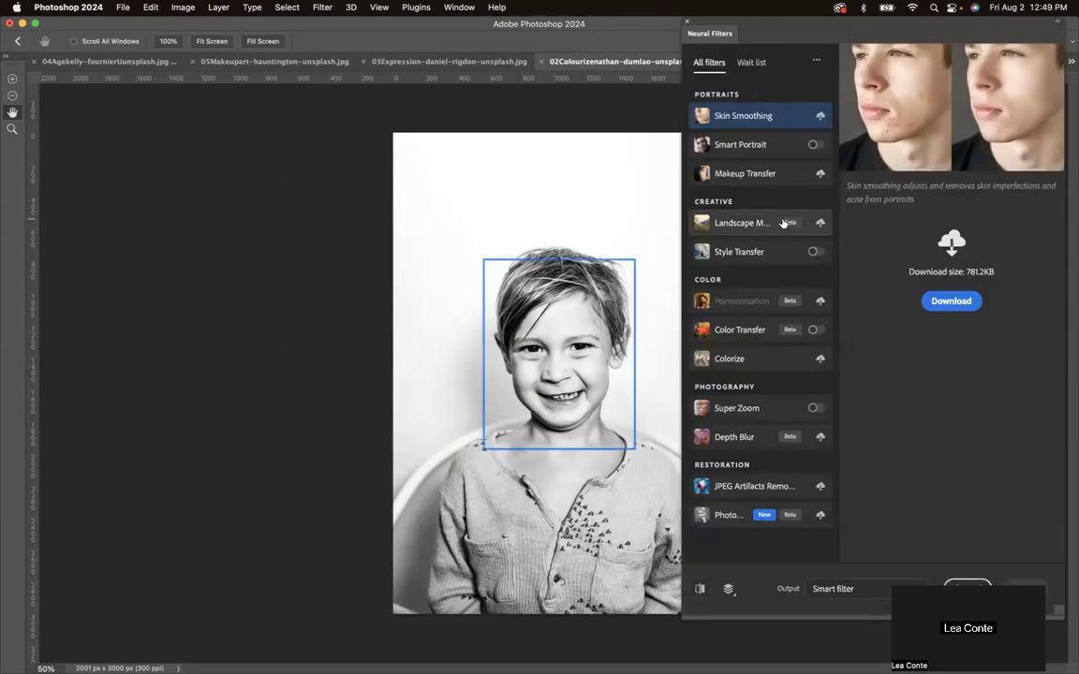
{"action": "left_click", "coordinate": [820, 359]}
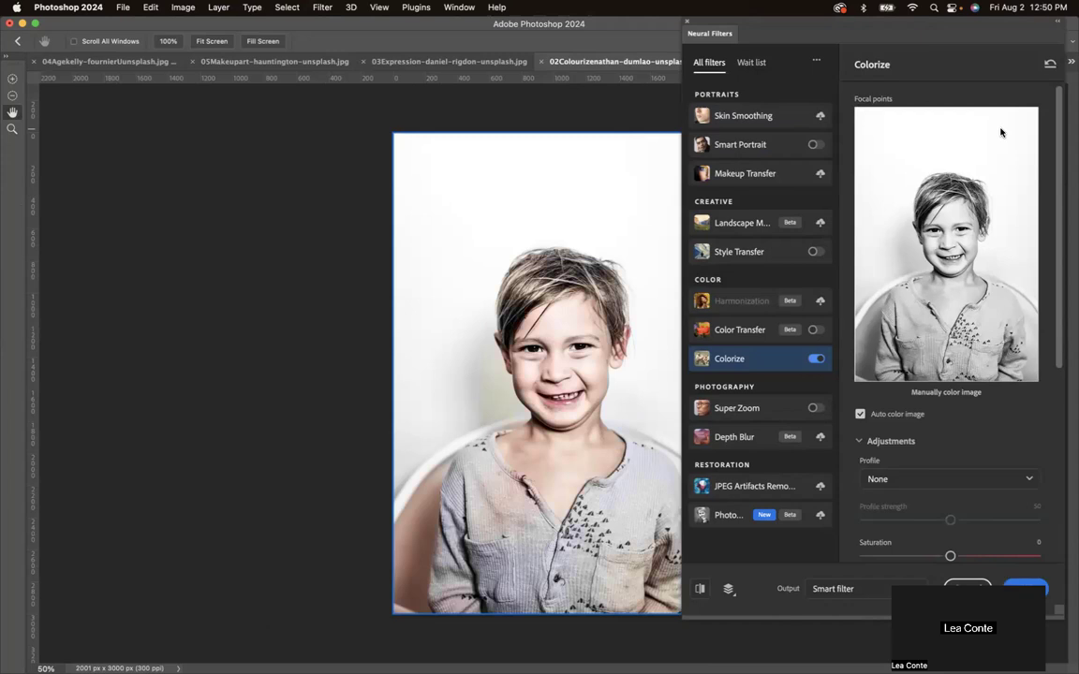
{"action": "scroll", "coordinate": [963, 442], "scroll_direction": "down", "scroll_amount": 5}
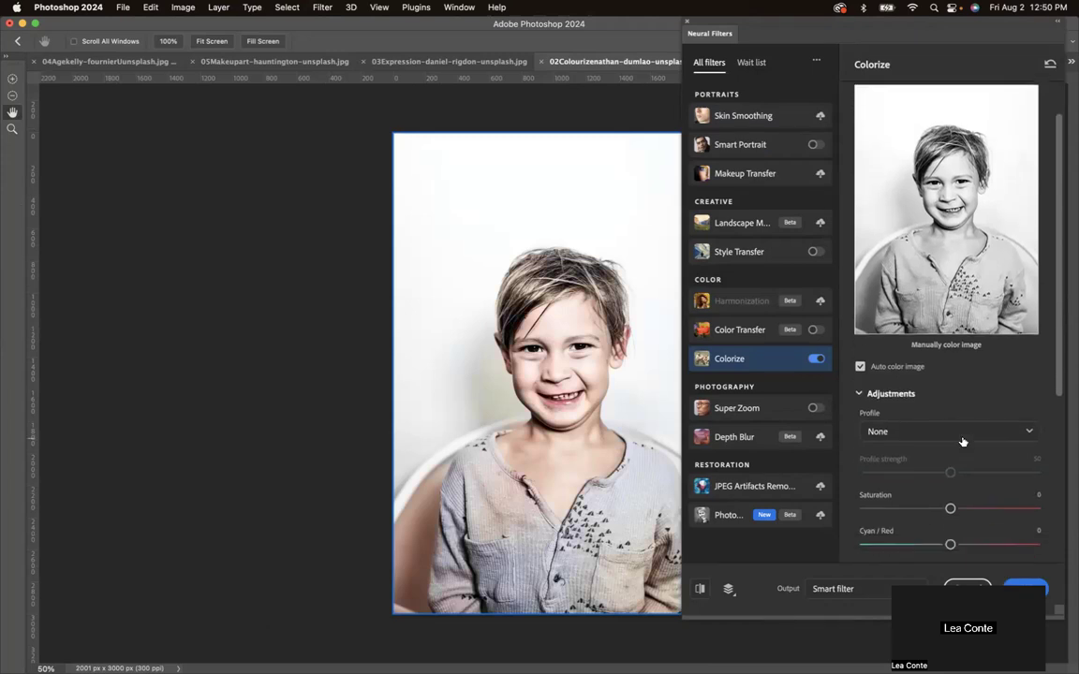
{"action": "scroll", "coordinate": [963, 442], "scroll_direction": "down", "scroll_amount": 3}
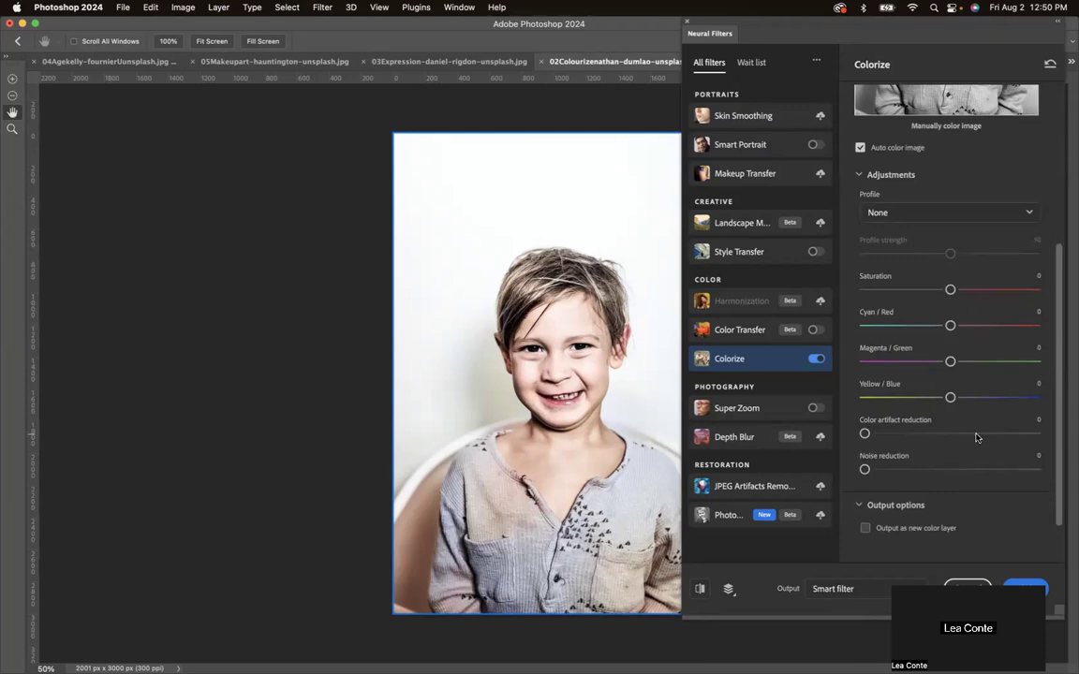
{"action": "scroll", "coordinate": [977, 437], "scroll_direction": "down", "scroll_amount": 2}
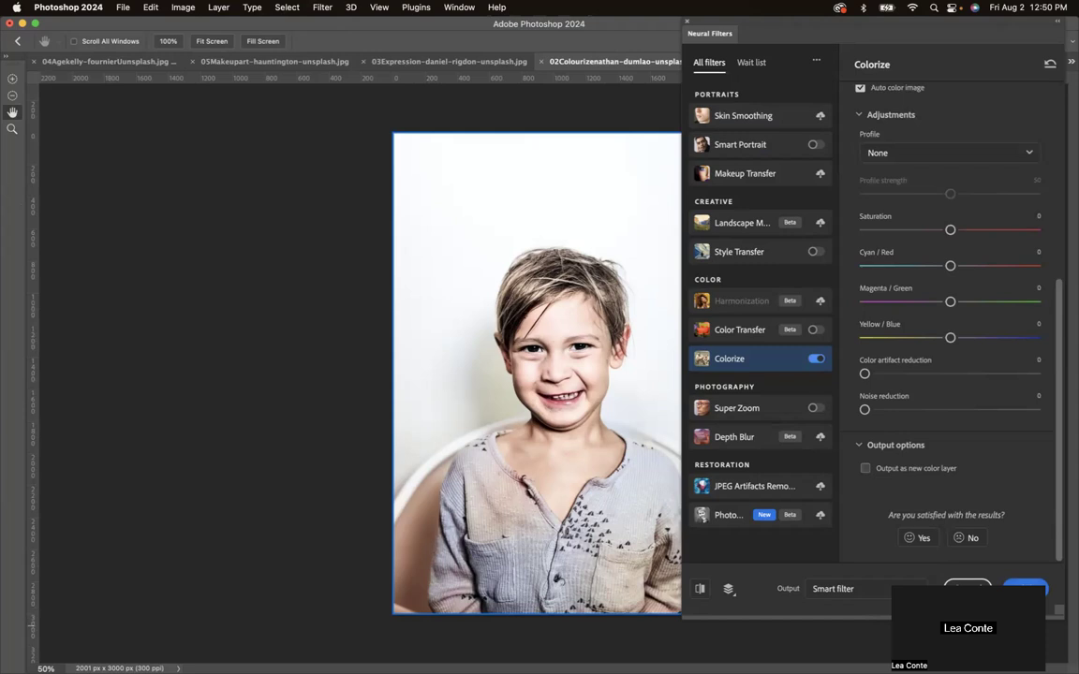
{"action": "left_click", "coordinate": [1028, 587]}
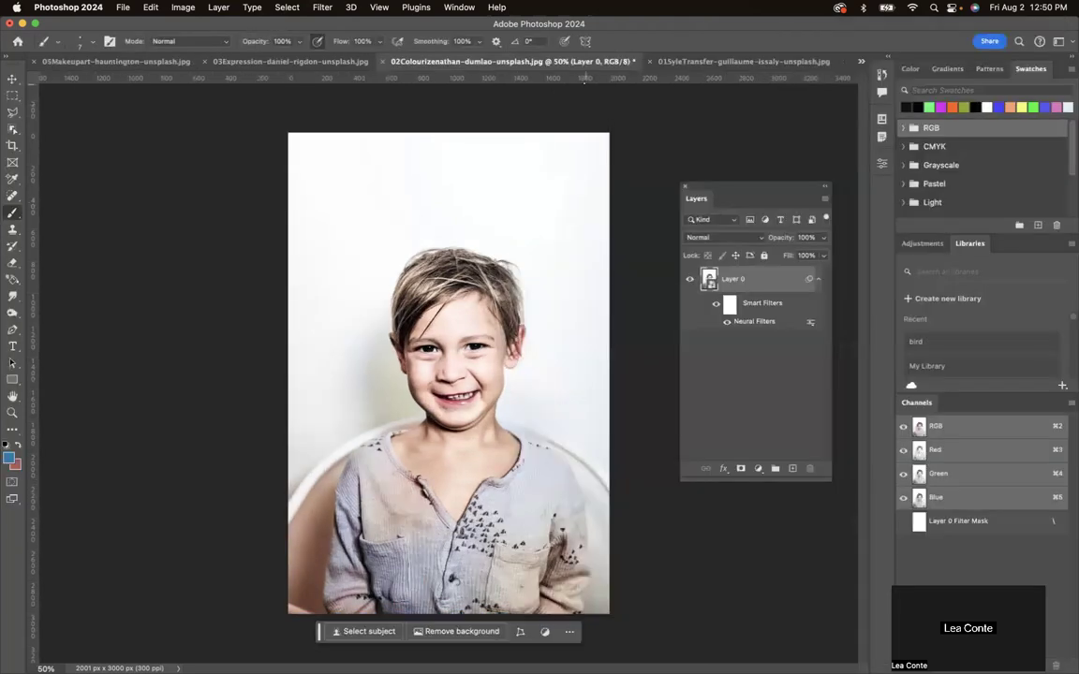
- Switch to the 03Expression image and convert its Background layer for Smart Filters
{"action": "left_click", "coordinate": [272, 63]}
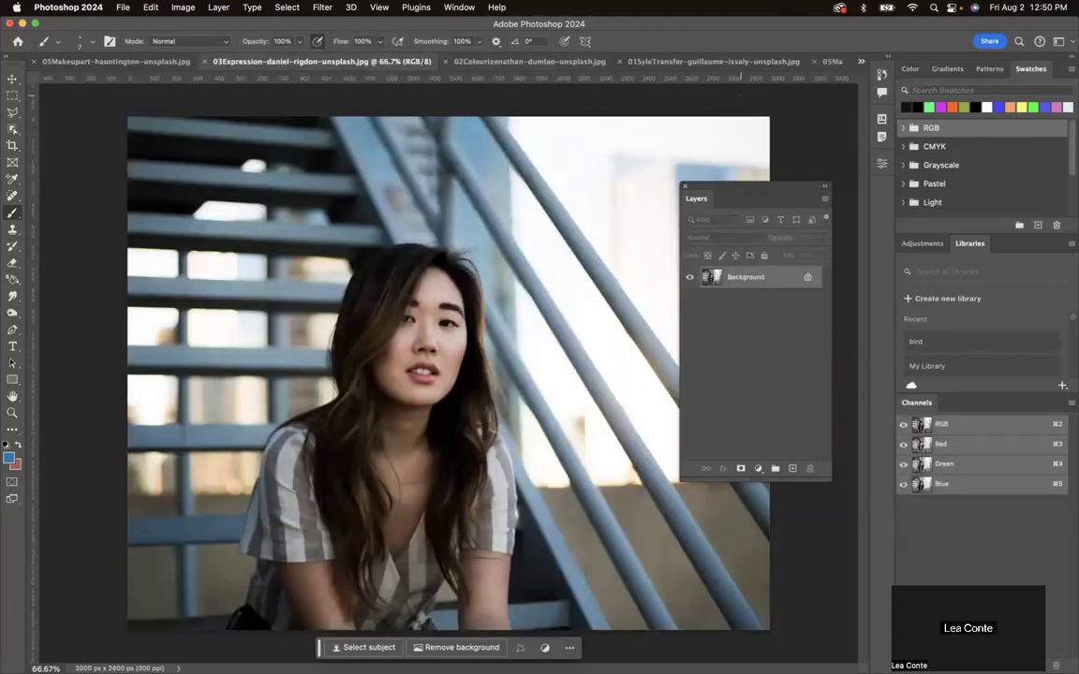
{"action": "left_click", "coordinate": [866, 60]}
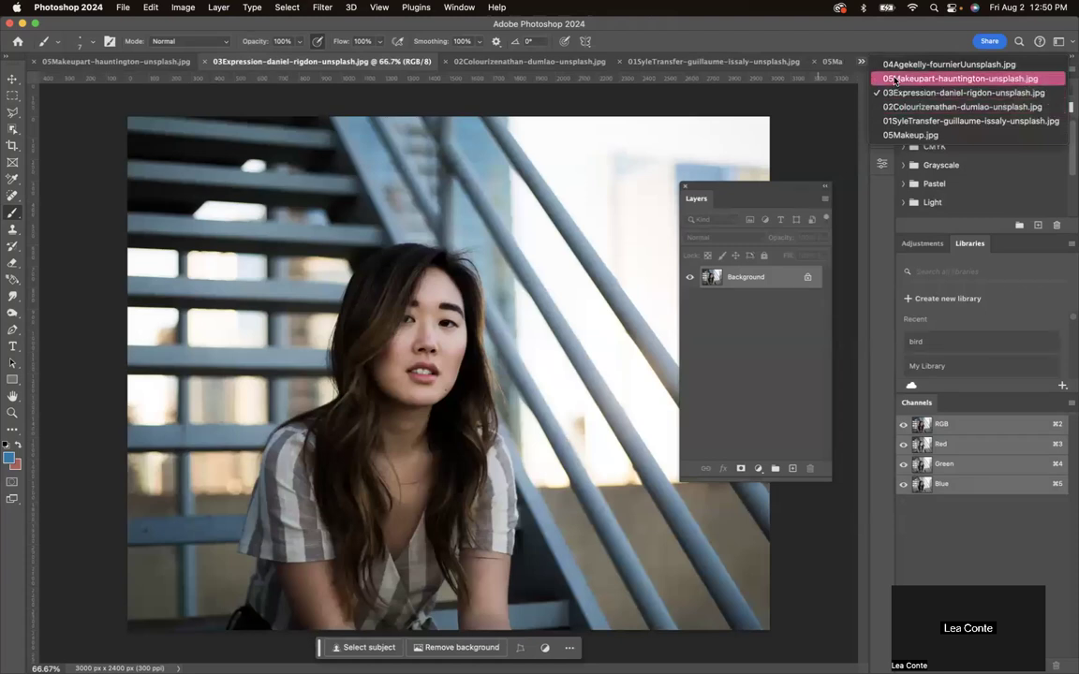
{"action": "left_click", "coordinate": [551, 101]}
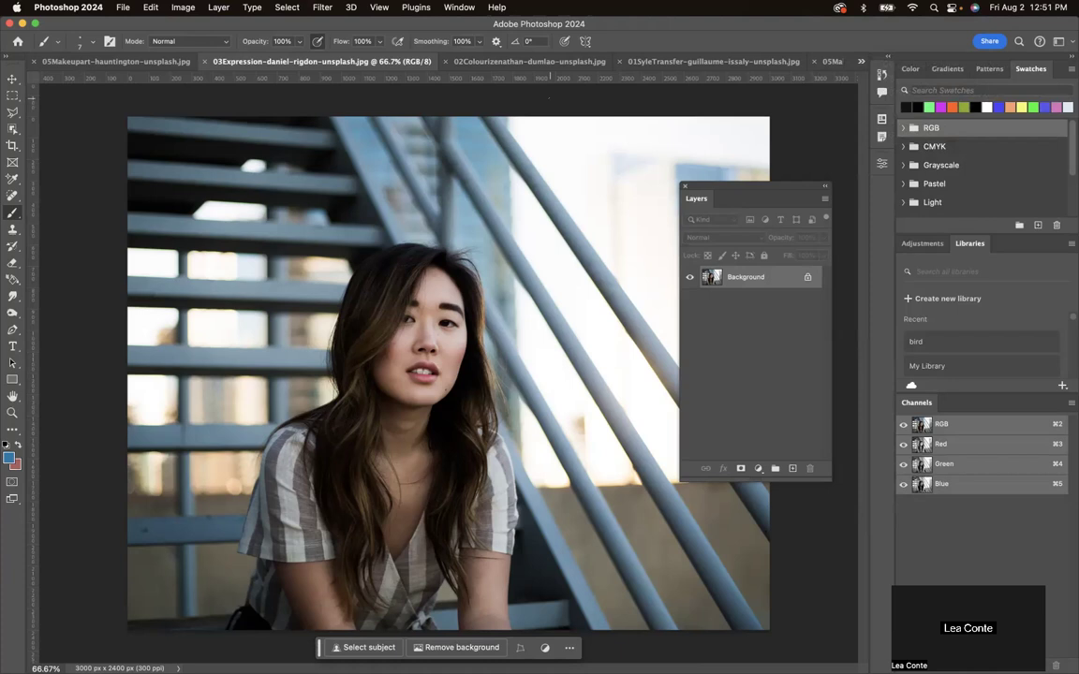
{"action": "left_click", "coordinate": [322, 6]}
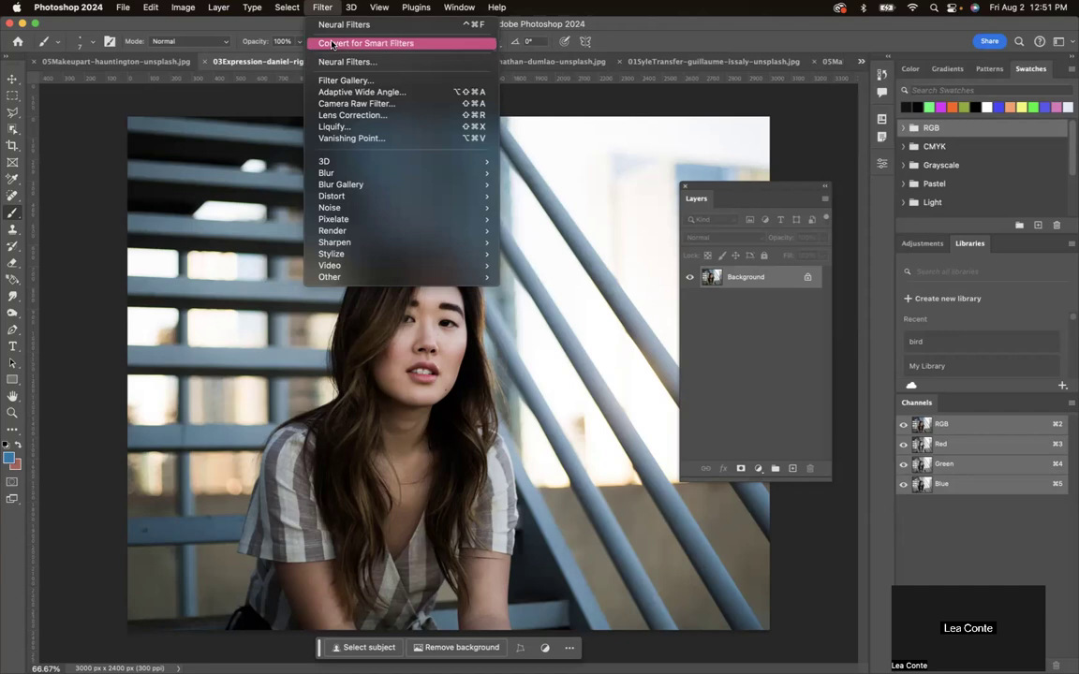
{"action": "left_click", "coordinate": [332, 44]}
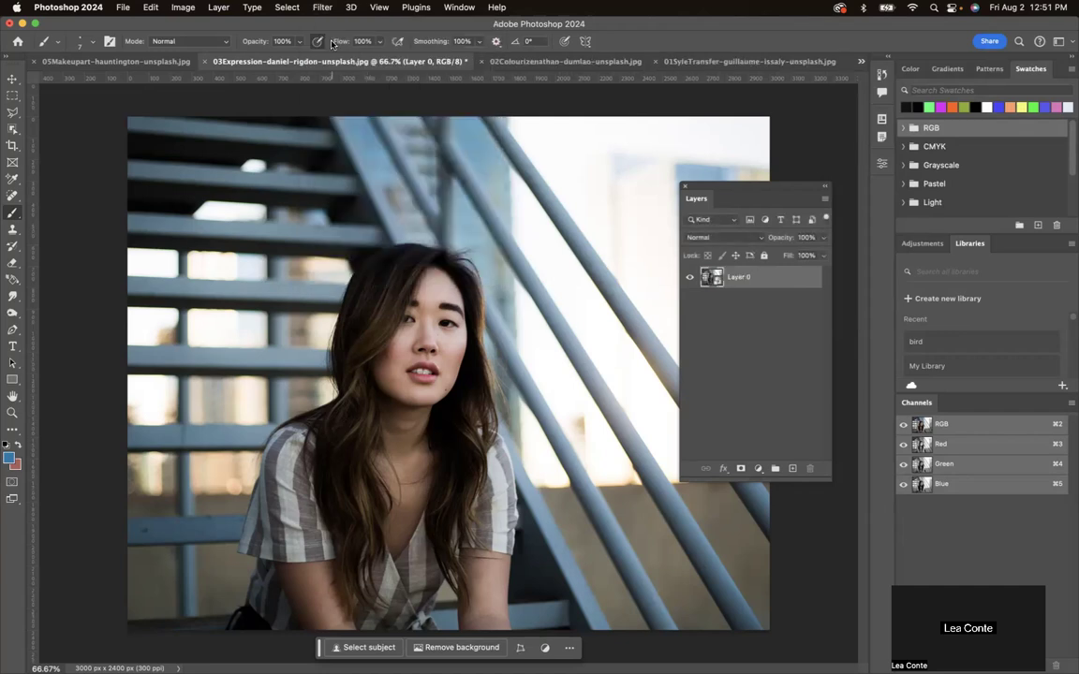
- Enable the Smart Portrait neural filter on the woman's portrait and set Happiness to +18
{"action": "left_click", "coordinate": [321, 8]}
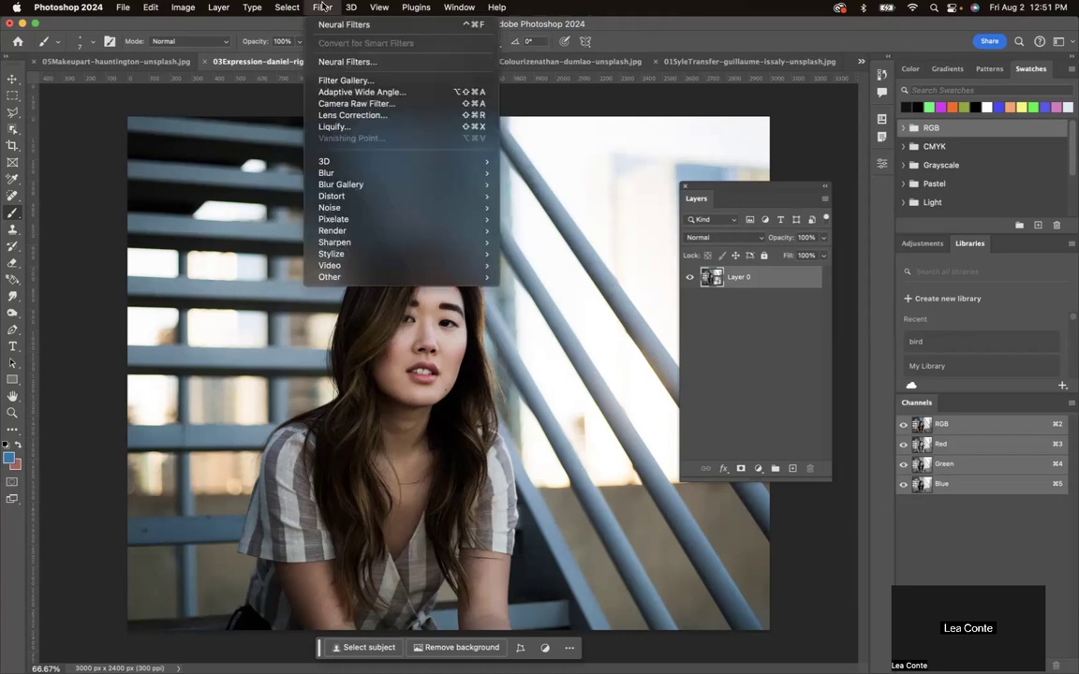
{"action": "left_click", "coordinate": [335, 62]}
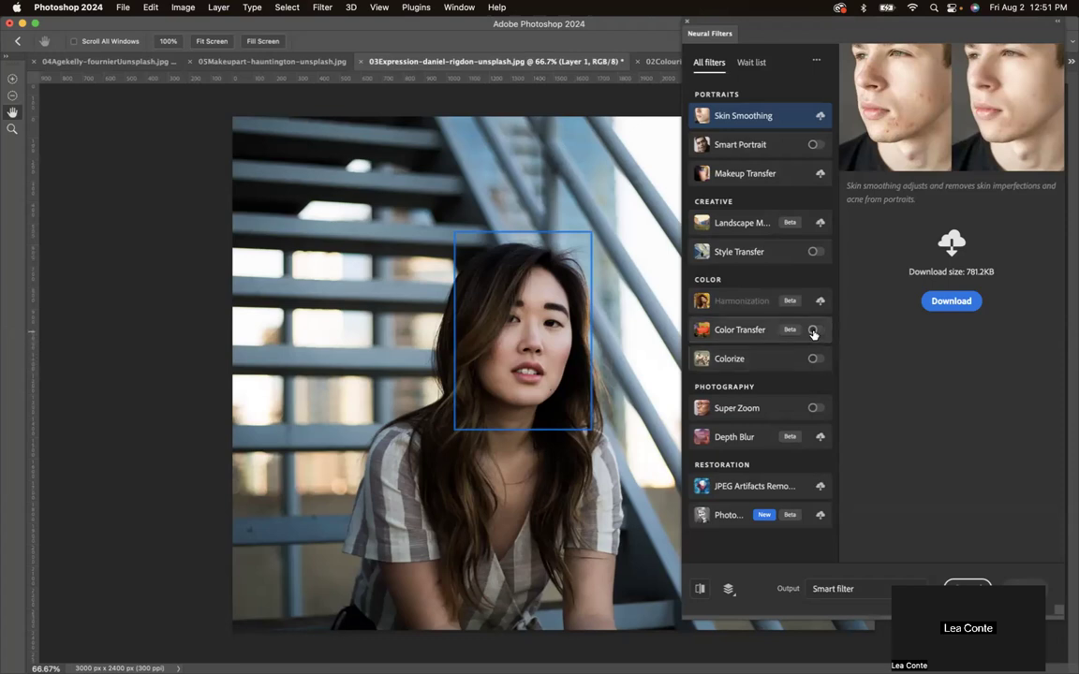
{"action": "left_click", "coordinate": [814, 146]}
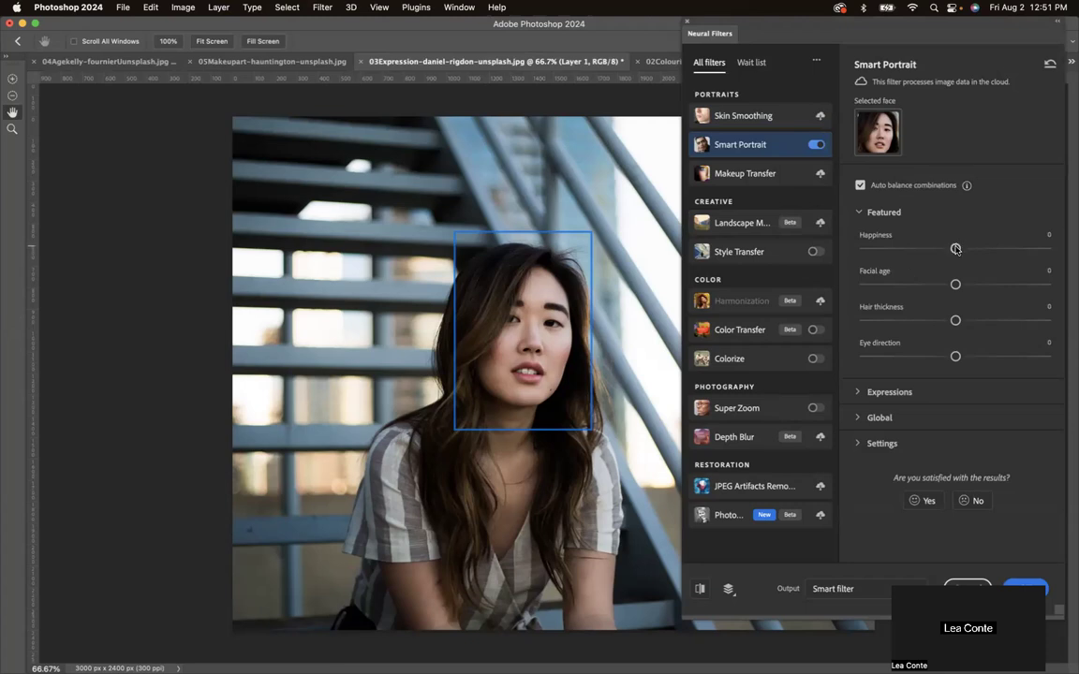
{"action": "left_click_drag", "start_coordinate": [955, 251], "coordinate": [988, 249]}
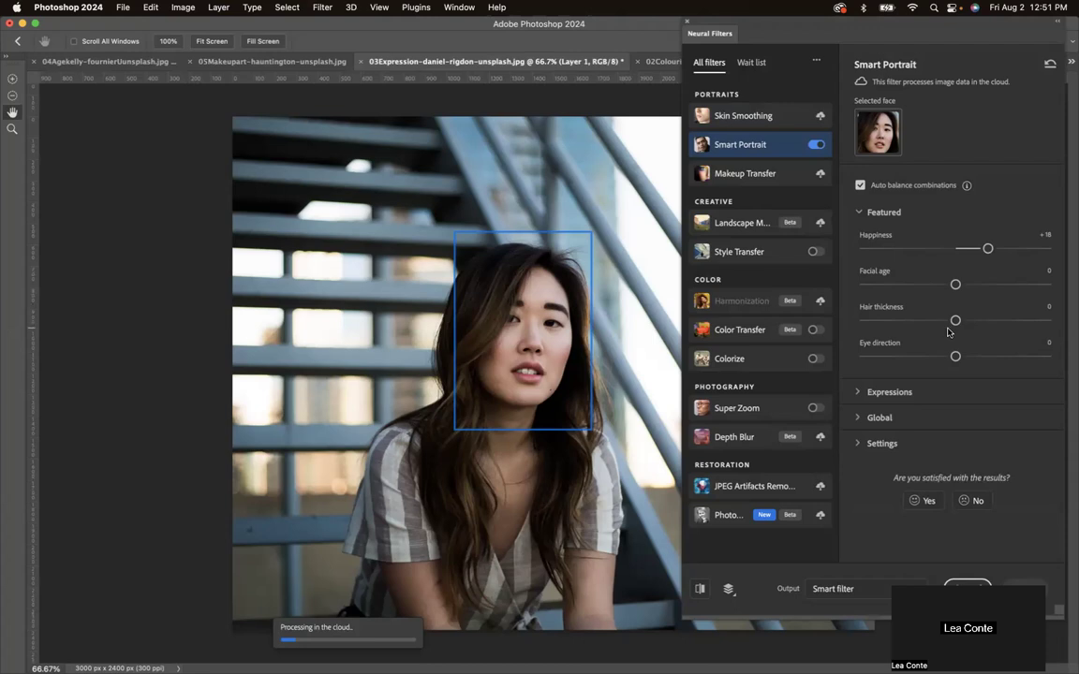
- Set the Surprise expression of the Smart Portrait filter to +40
{"action": "left_click", "coordinate": [855, 390]}
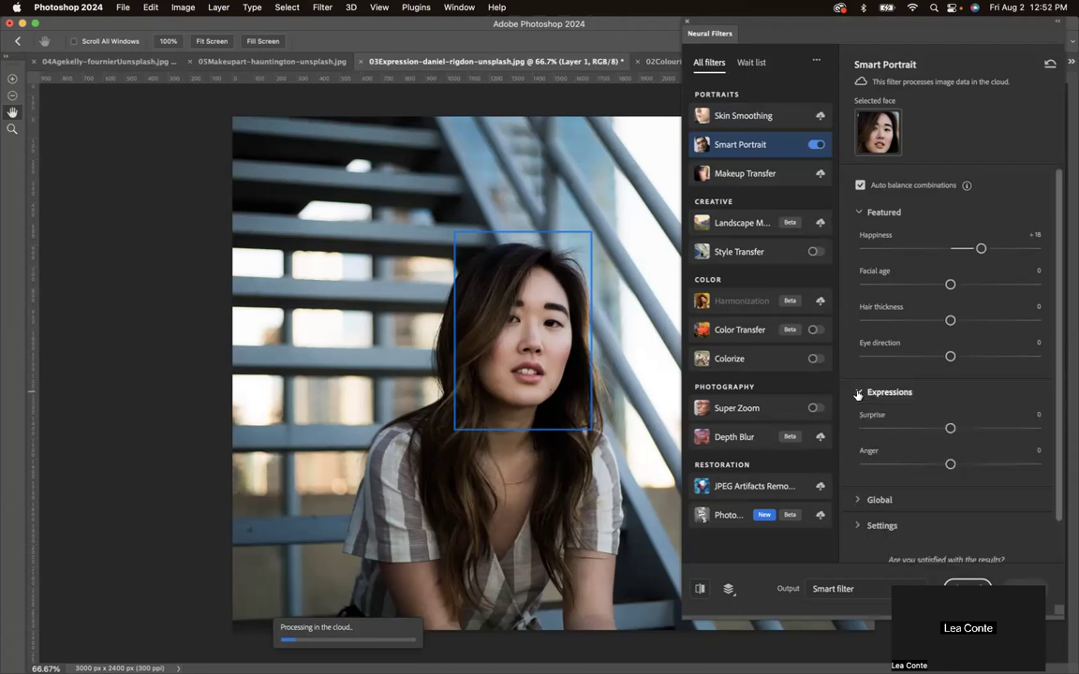
{"action": "scroll", "coordinate": [913, 416], "scroll_direction": "down", "scroll_amount": 2}
{"action": "left_click_drag", "start_coordinate": [949, 394], "coordinate": [993, 394]}
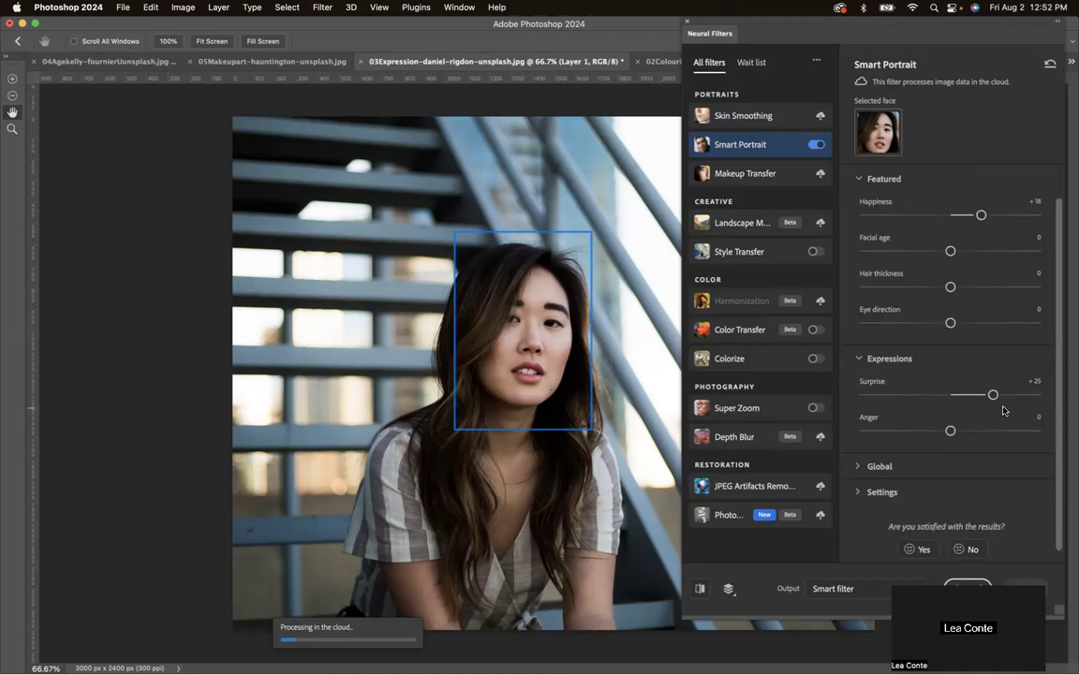
{"action": "left_click", "coordinate": [1023, 395]}
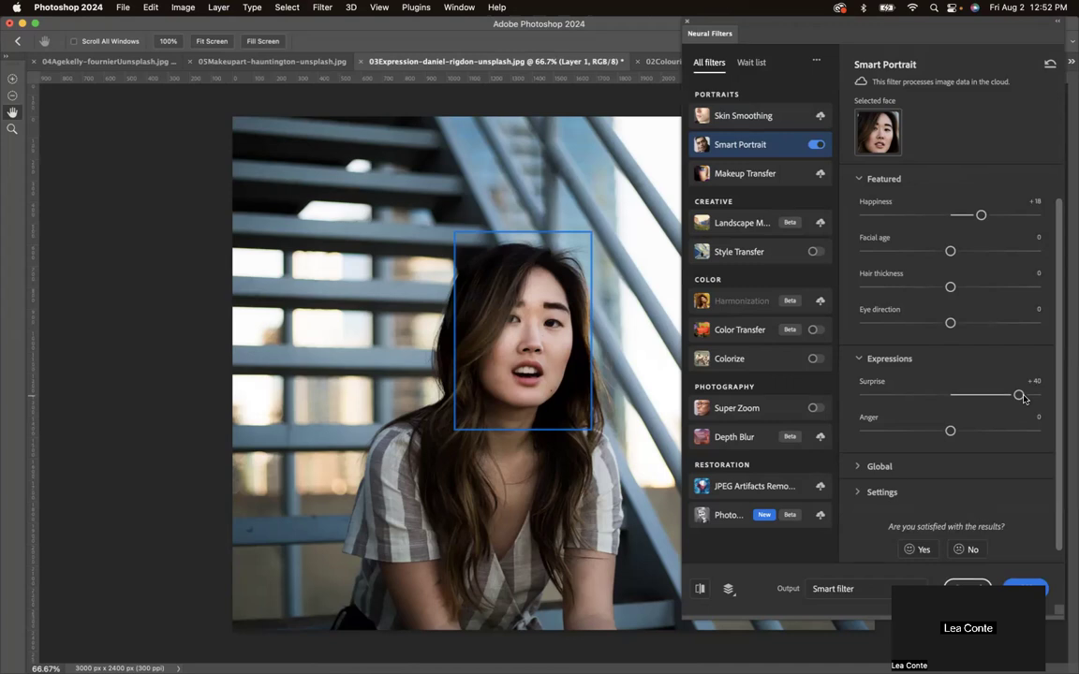
- Set Hair thickness to +30 and Facial age to +35, and apply Smart Portrait as a smart filter
{"action": "left_click_drag", "start_coordinate": [950, 287], "coordinate": [1002, 287]}
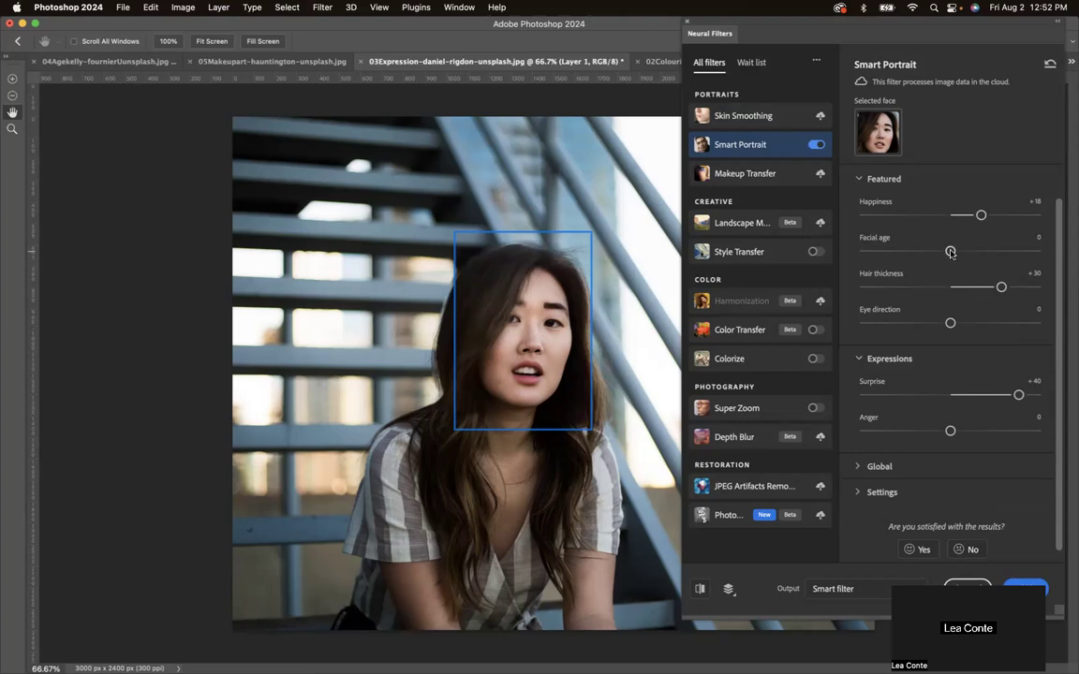
{"action": "left_click_drag", "start_coordinate": [951, 252], "coordinate": [1012, 257]}
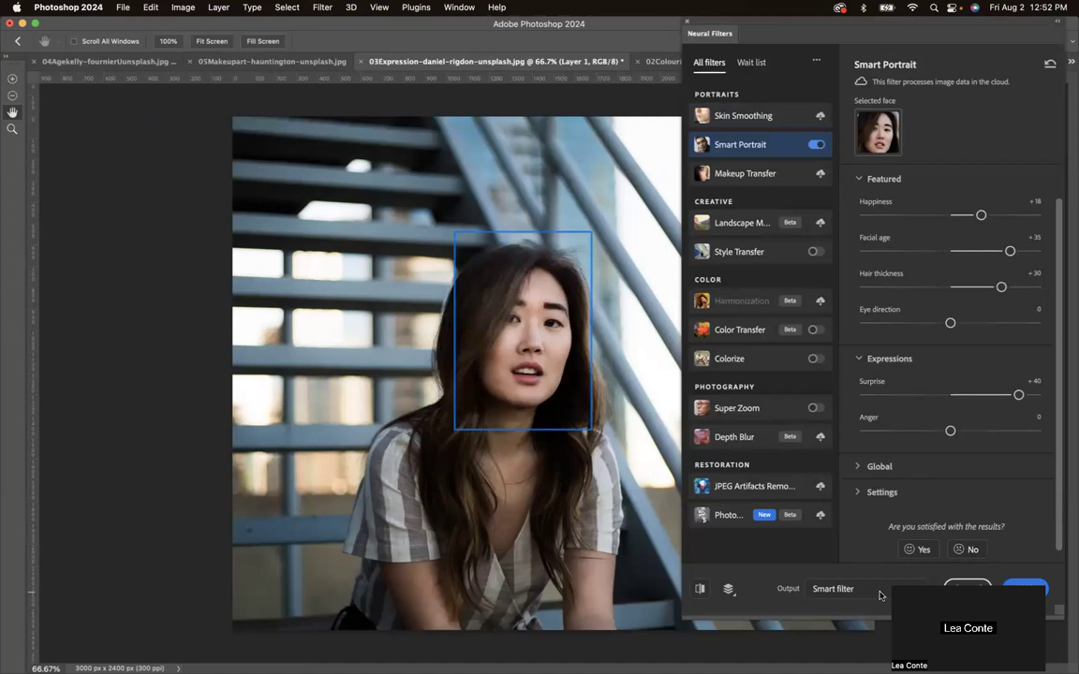
{"action": "left_click", "coordinate": [1027, 587]}
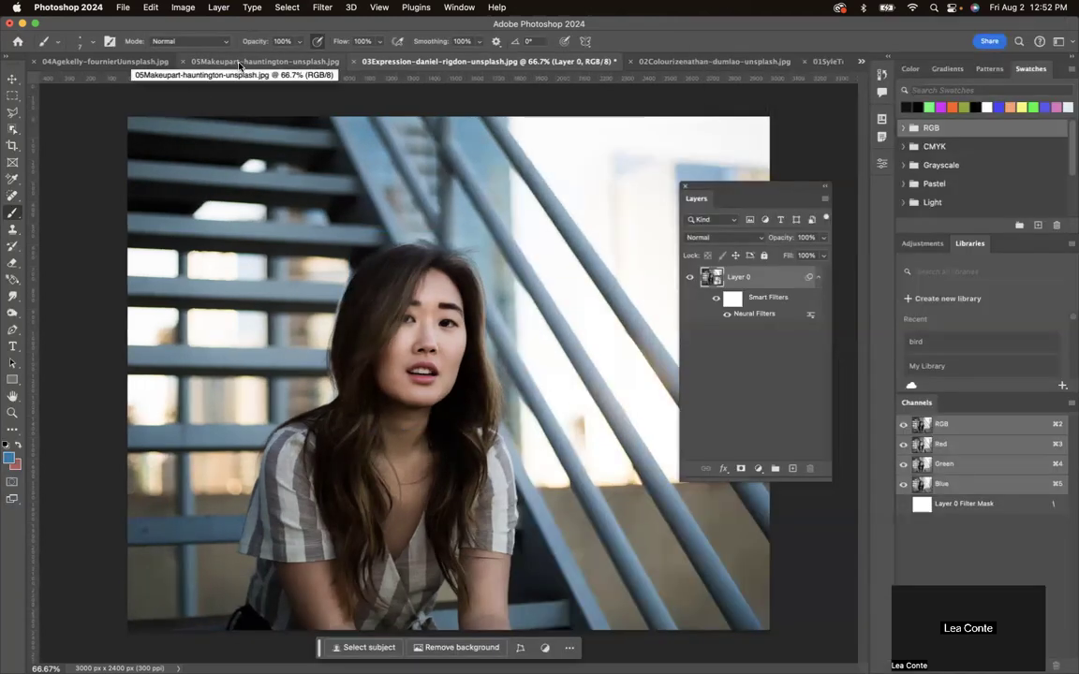
- View the 05Makeup.jpg and 05Makeupart portraits in turn to compare their makeup
{"action": "left_click", "coordinate": [860, 60]}
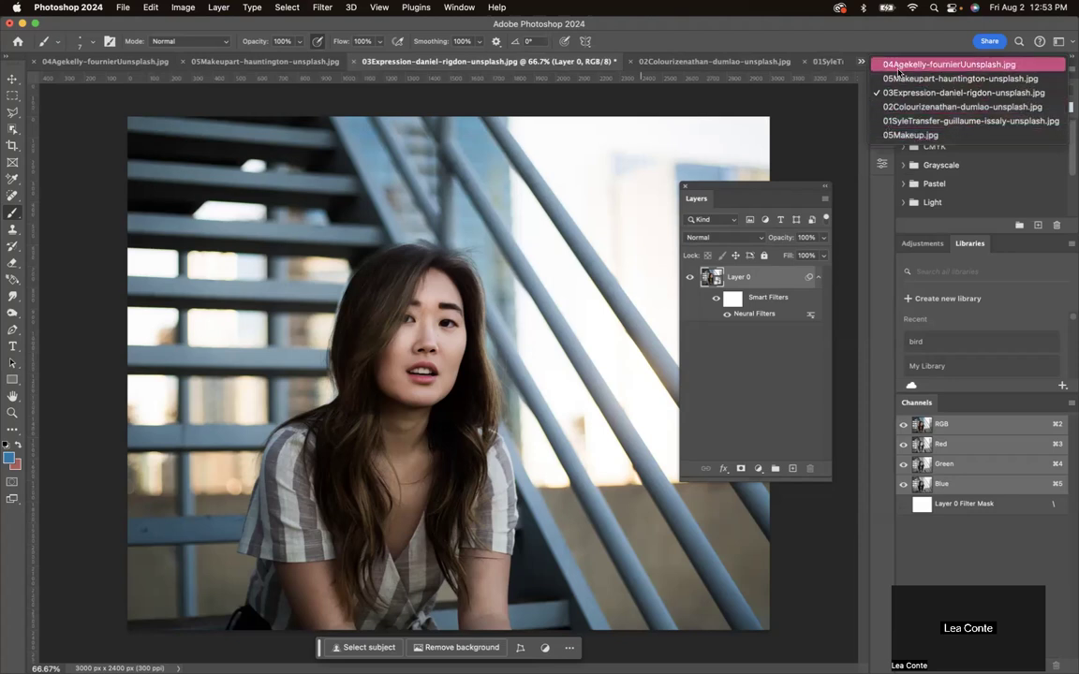
{"action": "left_click", "coordinate": [907, 137]}
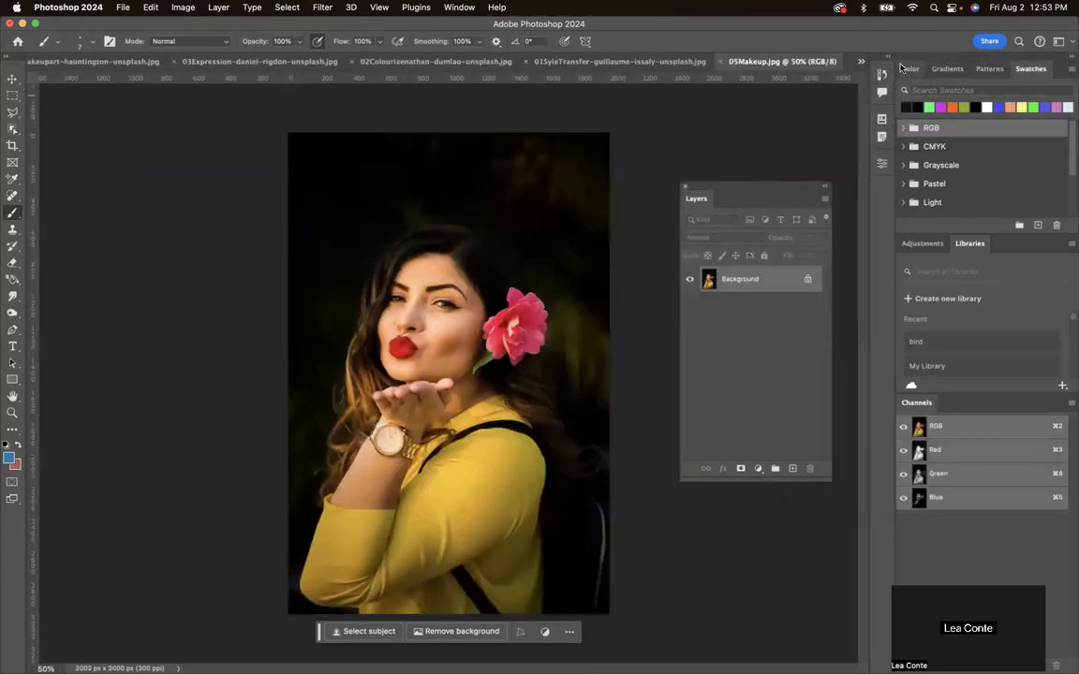
{"action": "left_click", "coordinate": [862, 62]}
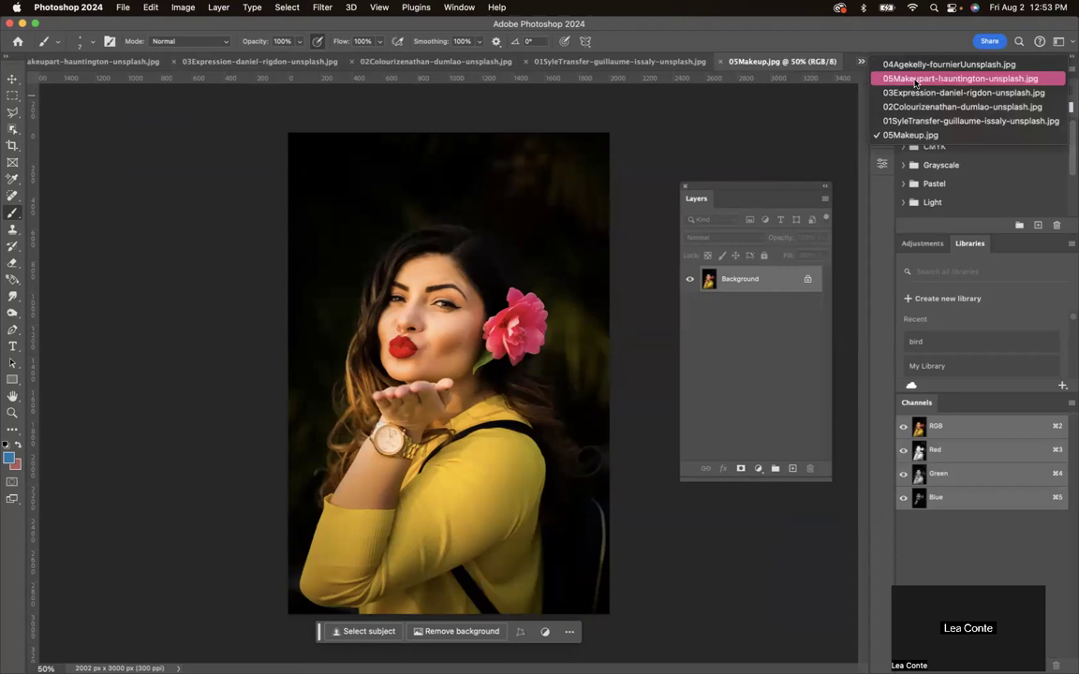
{"action": "left_click", "coordinate": [901, 78]}
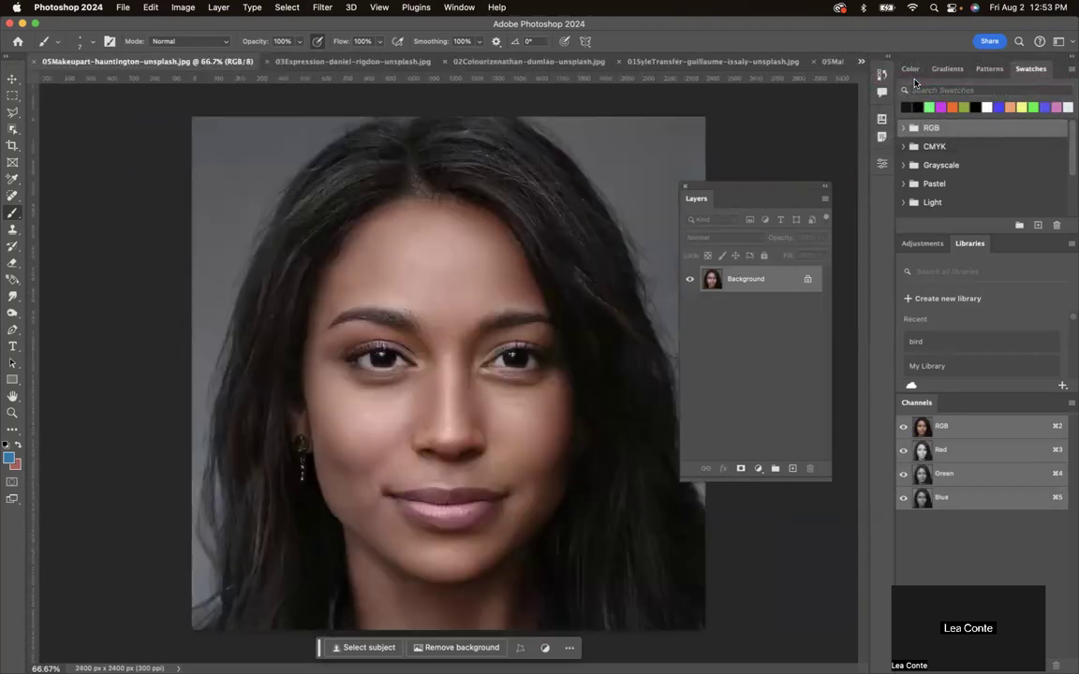
{"action": "left_click", "coordinate": [862, 62]}
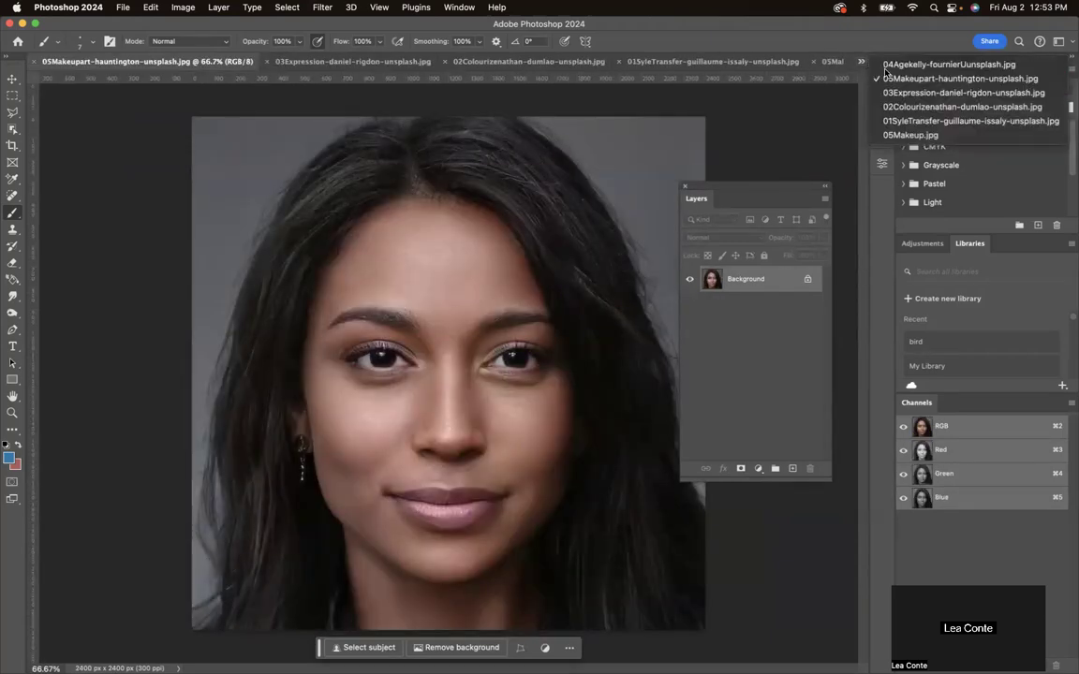
{"action": "left_click", "coordinate": [906, 134]}
- Switch to the 05Makeupart image and convert its Background layer for Smart Filters
{"action": "left_click", "coordinate": [859, 62]}
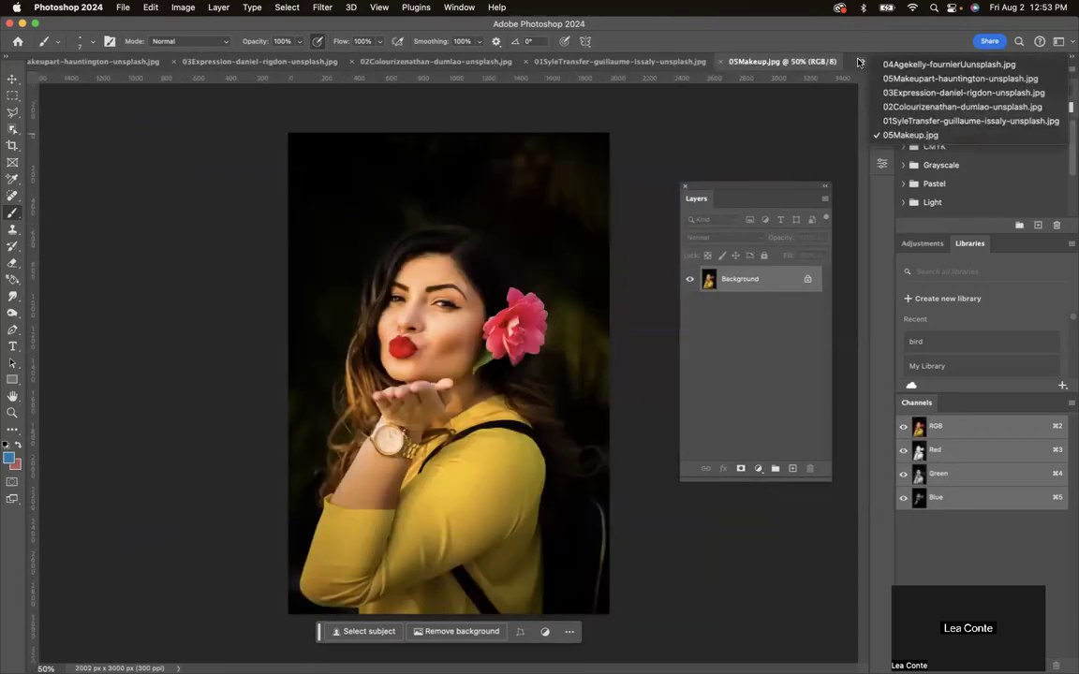
{"action": "left_click", "coordinate": [902, 80]}
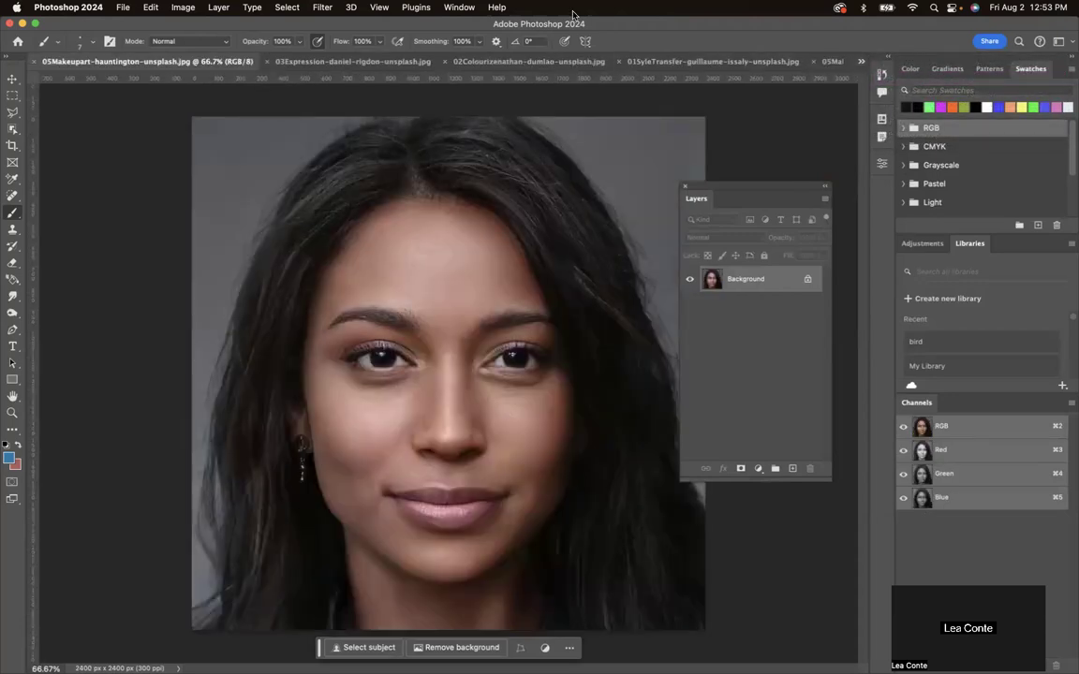
{"action": "left_click", "coordinate": [322, 8]}
{"action": "left_click", "coordinate": [361, 46]}
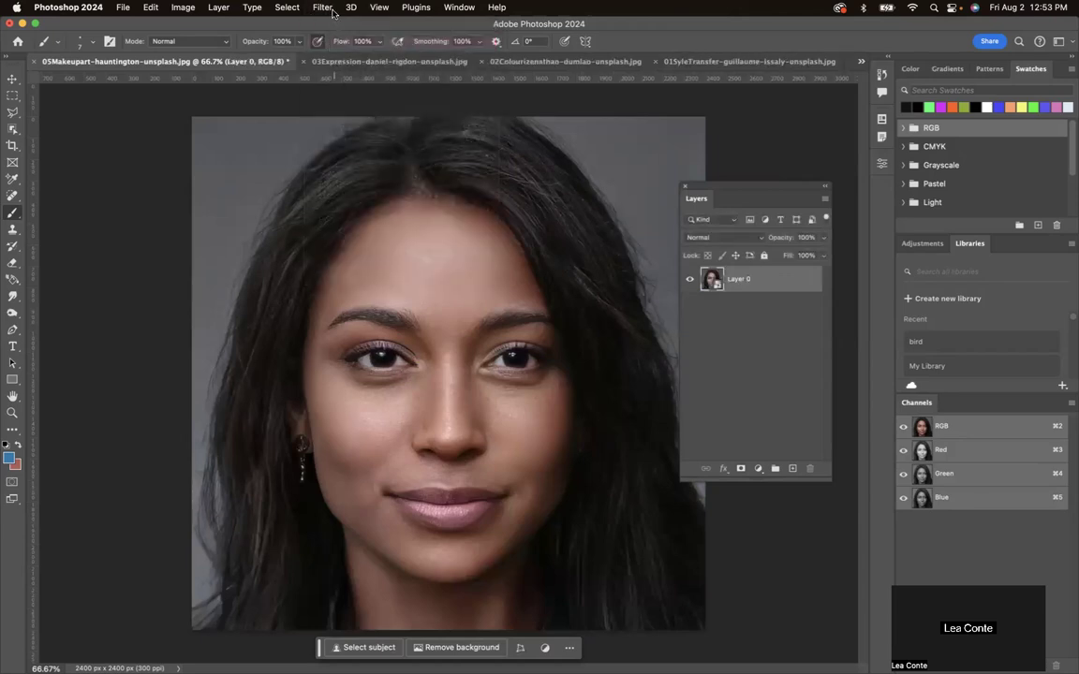
{"action": "left_click", "coordinate": [322, 7]}
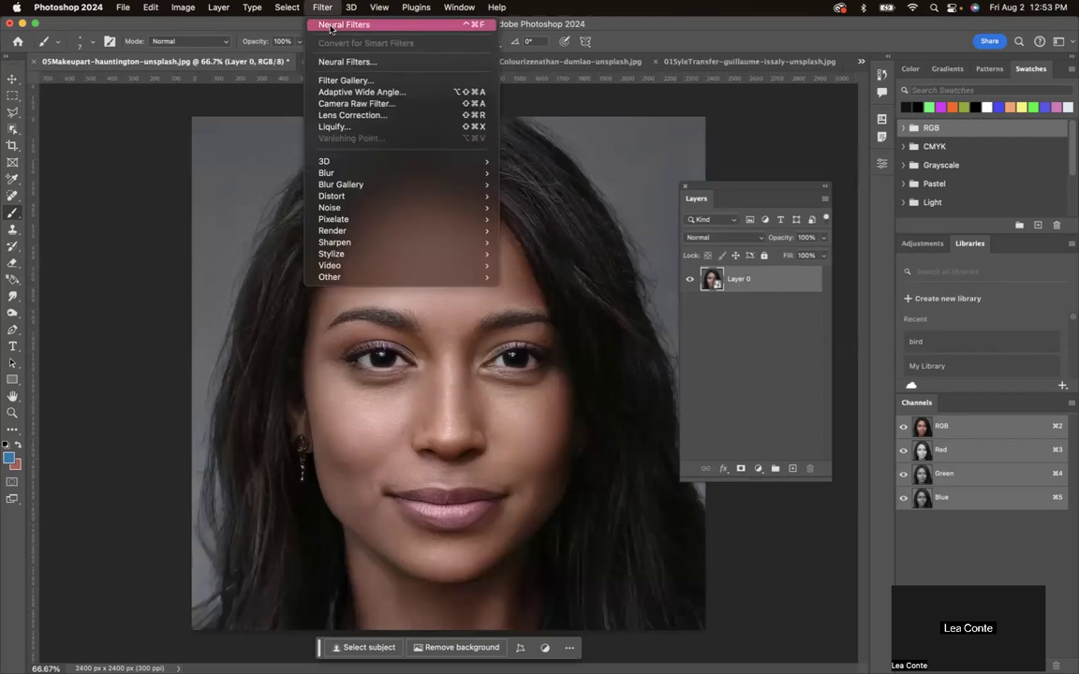
{"action": "left_click", "coordinate": [337, 82]}
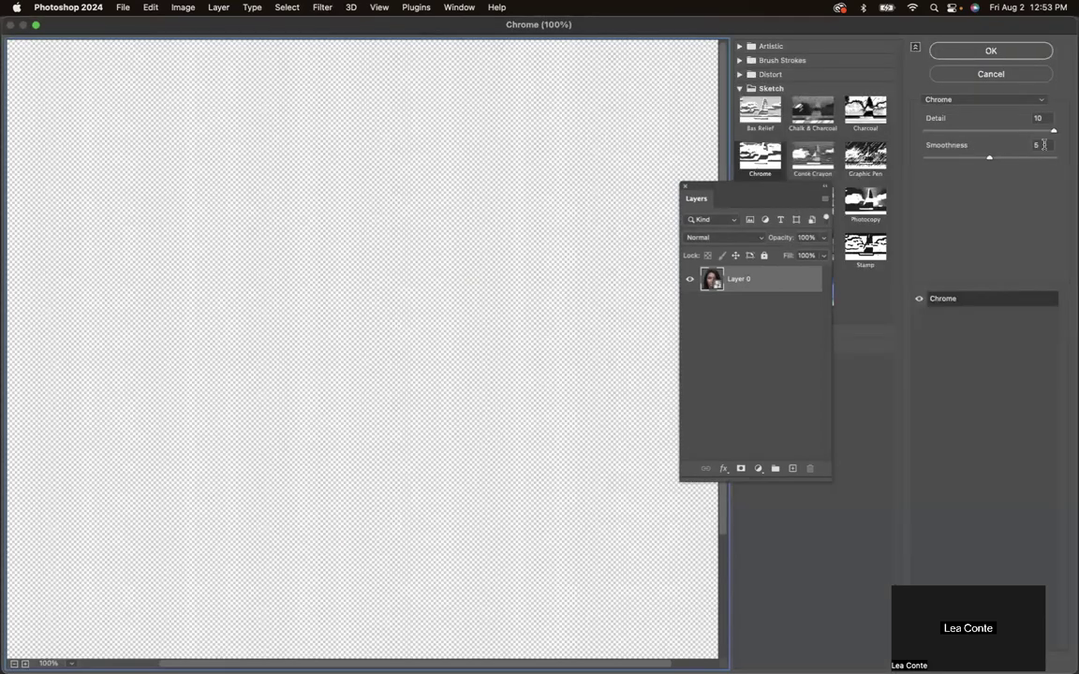
{"action": "key", "text": "Escape"}
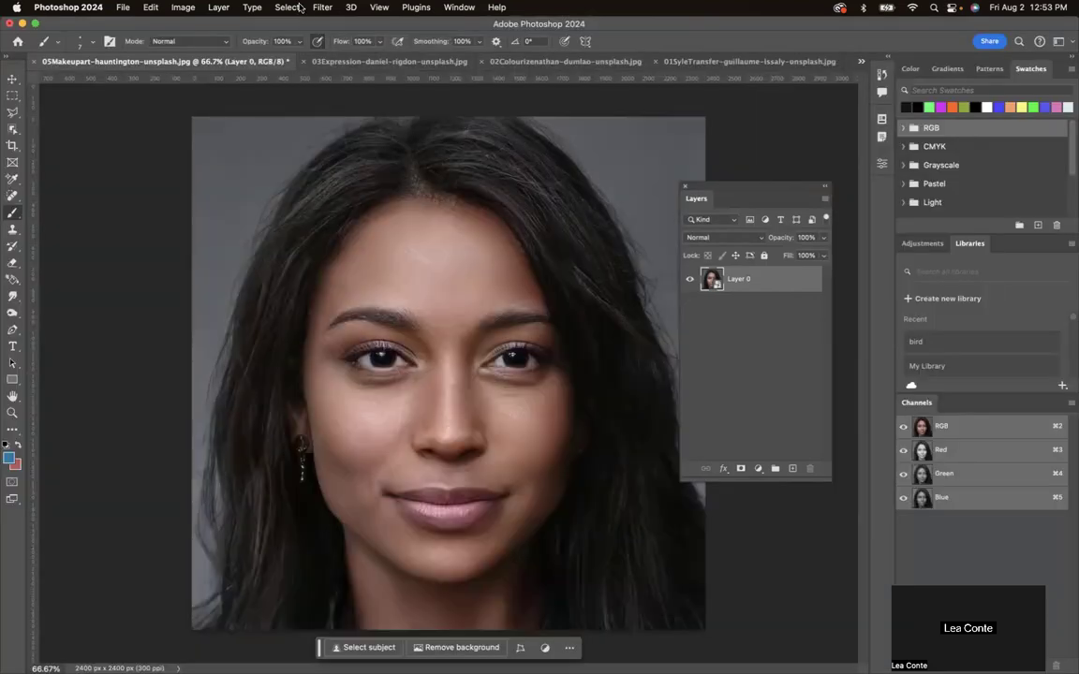
- Download the Makeup Transfer neural filter and apply it as a smart filter with 05Makeup.jpg as the reference image
{"action": "left_click", "coordinate": [324, 8]}
{"action": "left_click", "coordinate": [335, 63]}
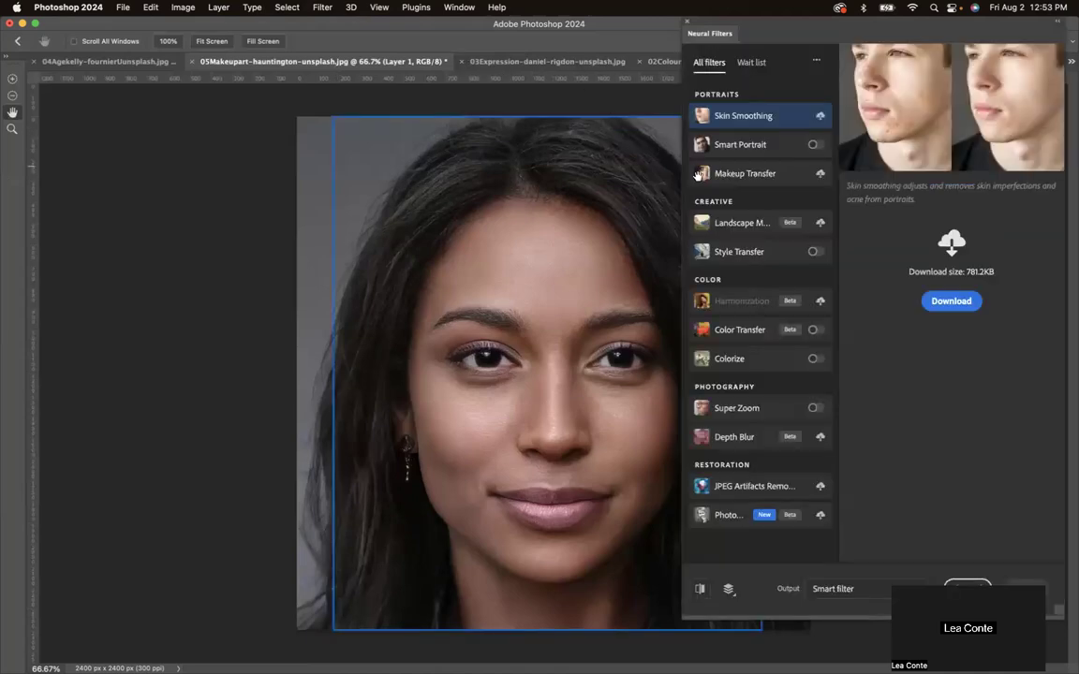
{"action": "left_click", "coordinate": [820, 175]}
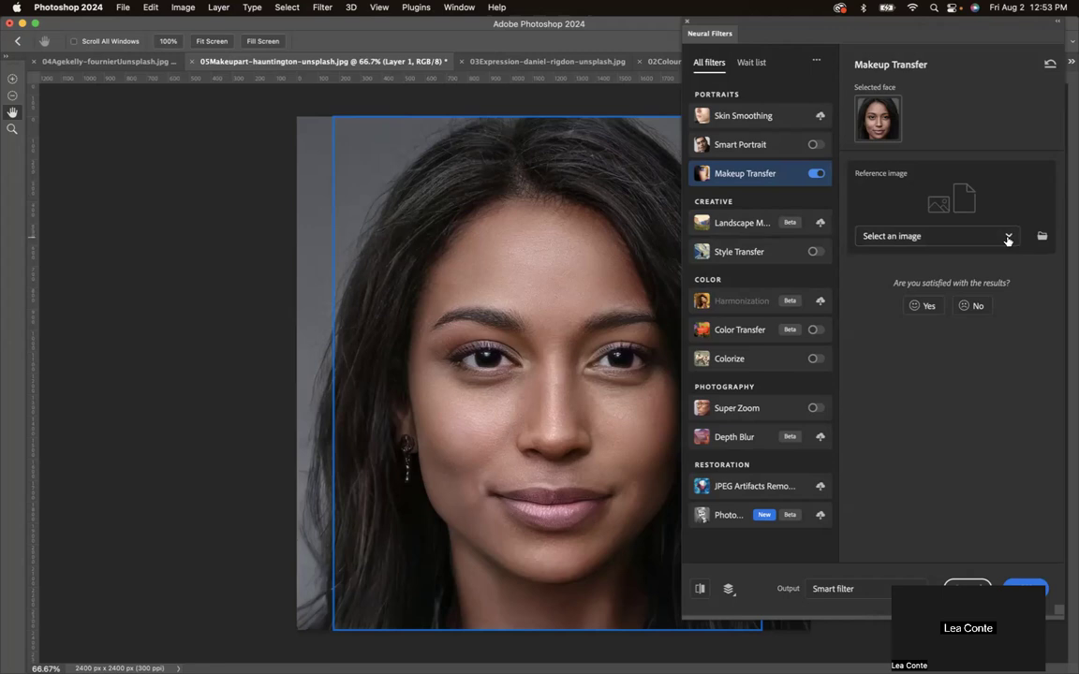
{"action": "left_click", "coordinate": [1008, 238]}
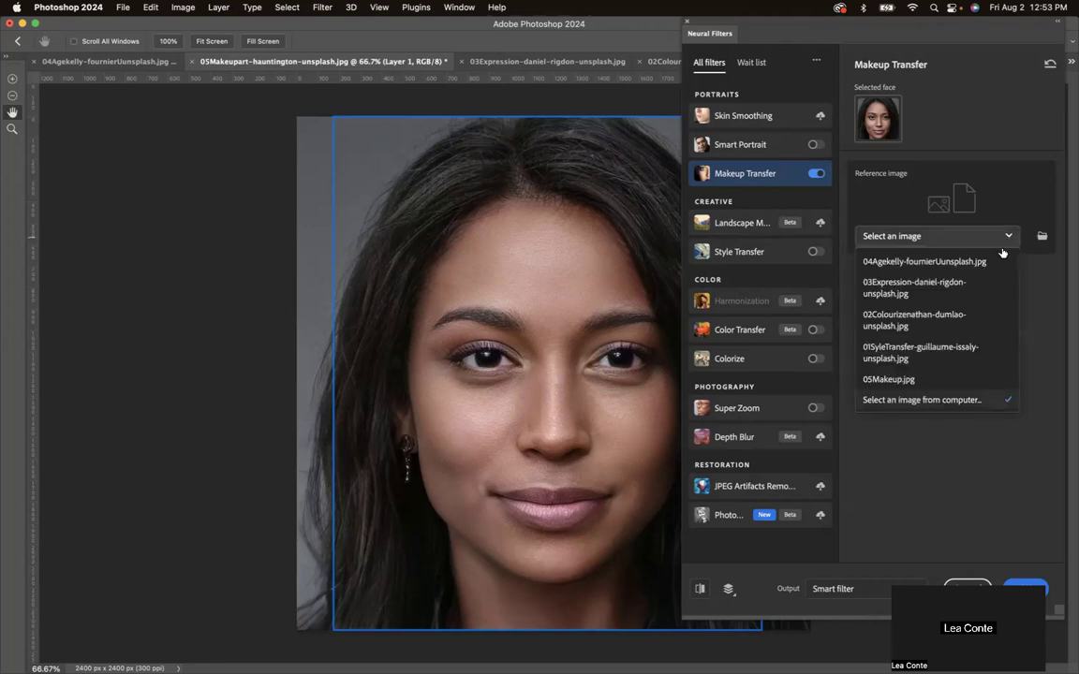
{"action": "left_click", "coordinate": [962, 381]}
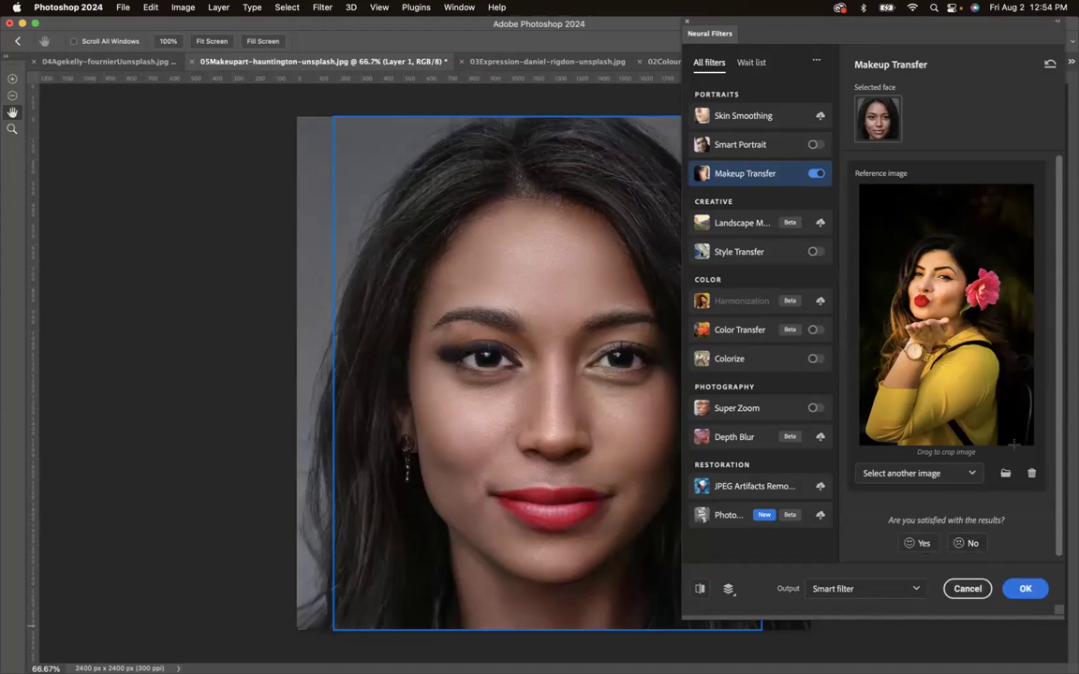
{"action": "scroll", "coordinate": [1000, 454], "scroll_direction": "down", "scroll_amount": 1}
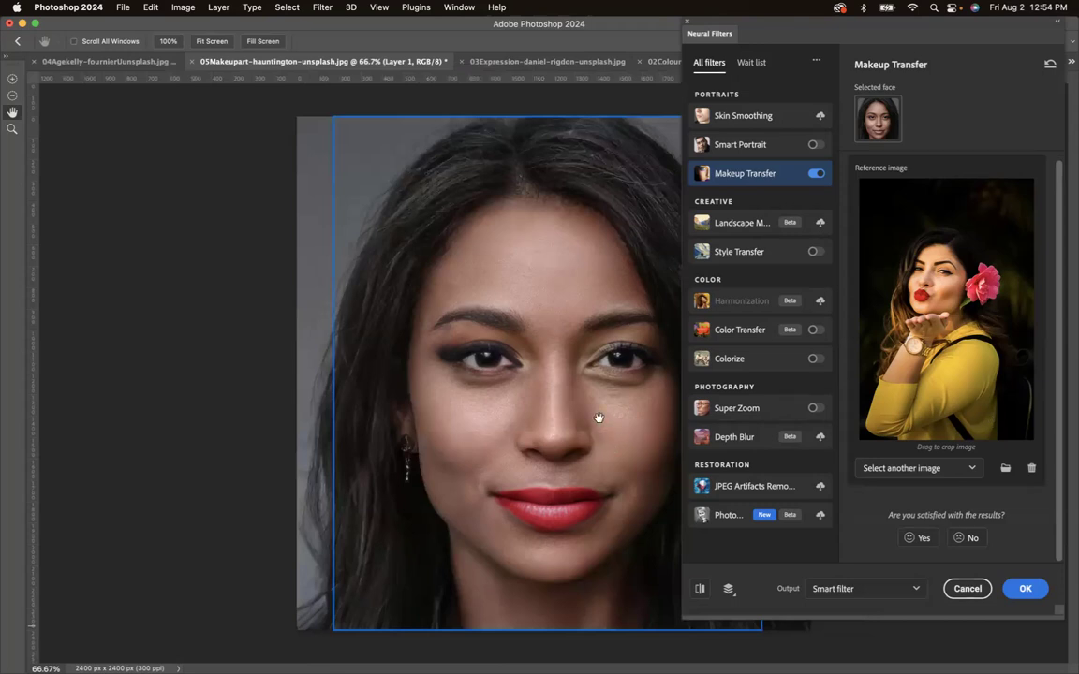
{"action": "left_click", "coordinate": [1025, 589]}
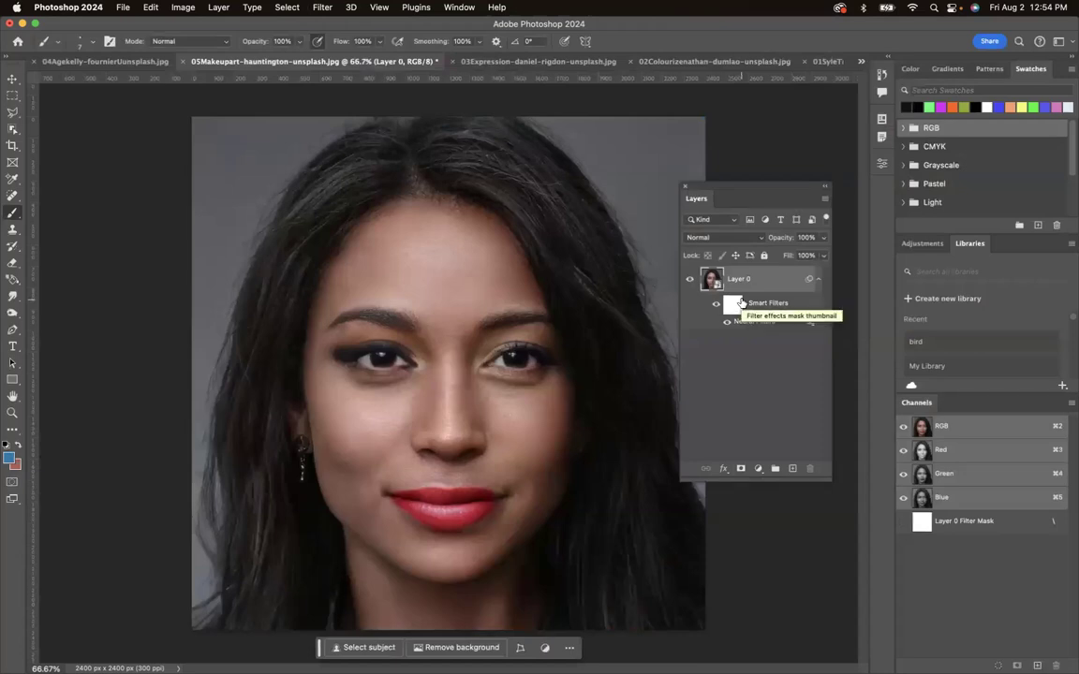
- Paint black on the Smart Filters mask with a 70 px brush at 52% opacity over the dark shadow above the image's left eye
{"action": "scroll", "coordinate": [397, 324], "scroll_direction": "up", "scroll_amount": 5}
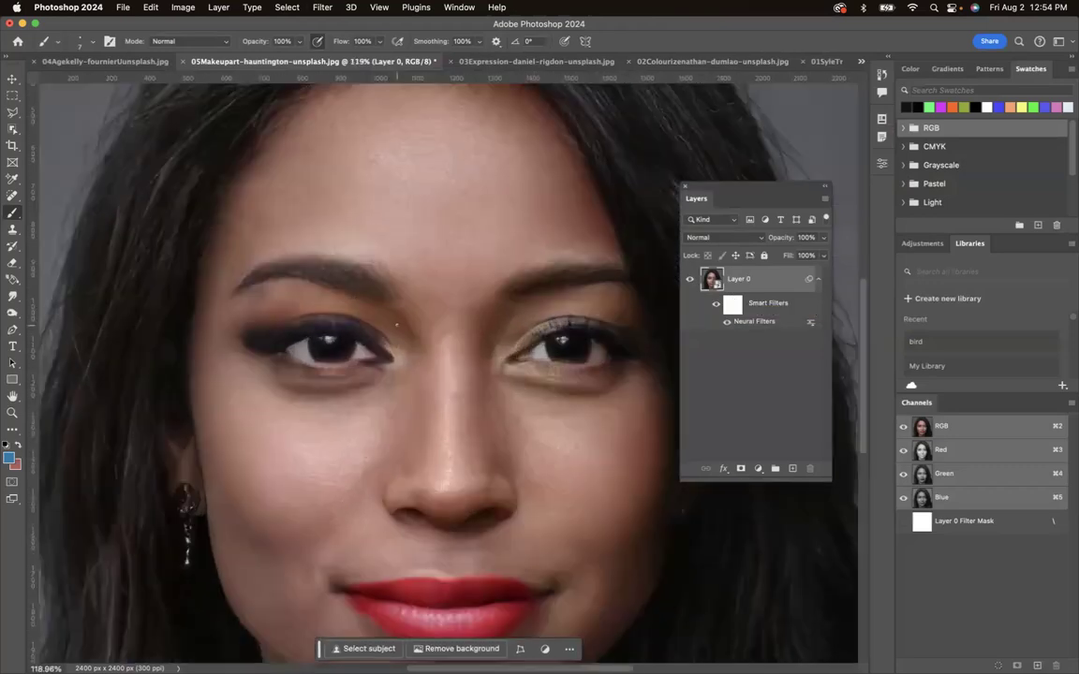
{"action": "scroll", "coordinate": [397, 324], "scroll_direction": "up", "scroll_amount": 2}
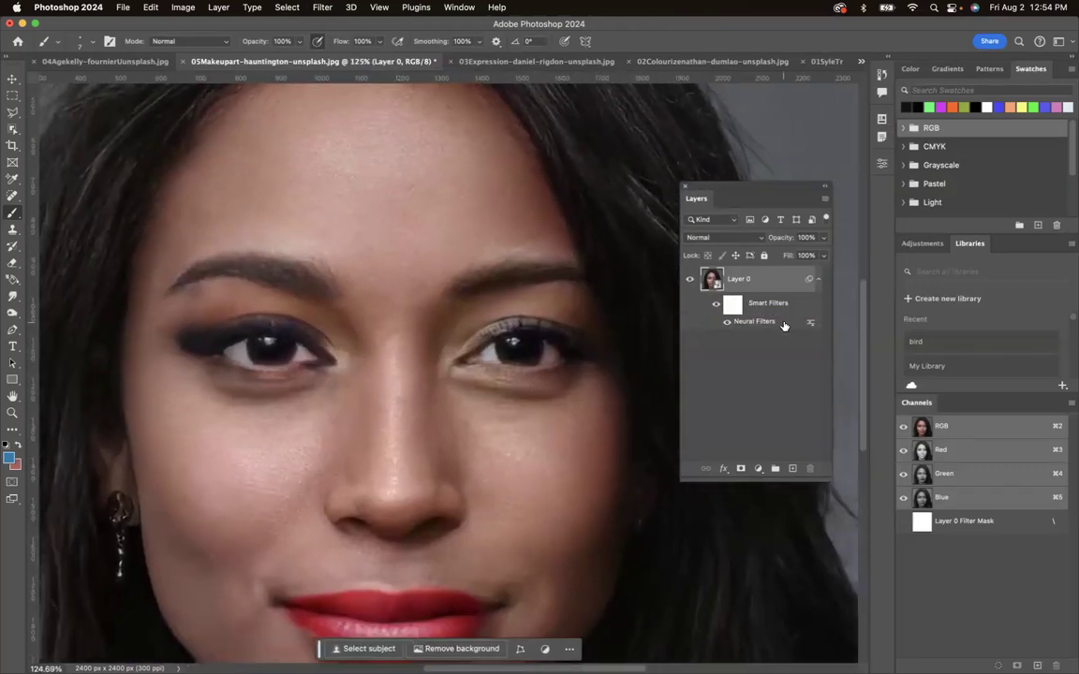
{"action": "left_click", "coordinate": [731, 302]}
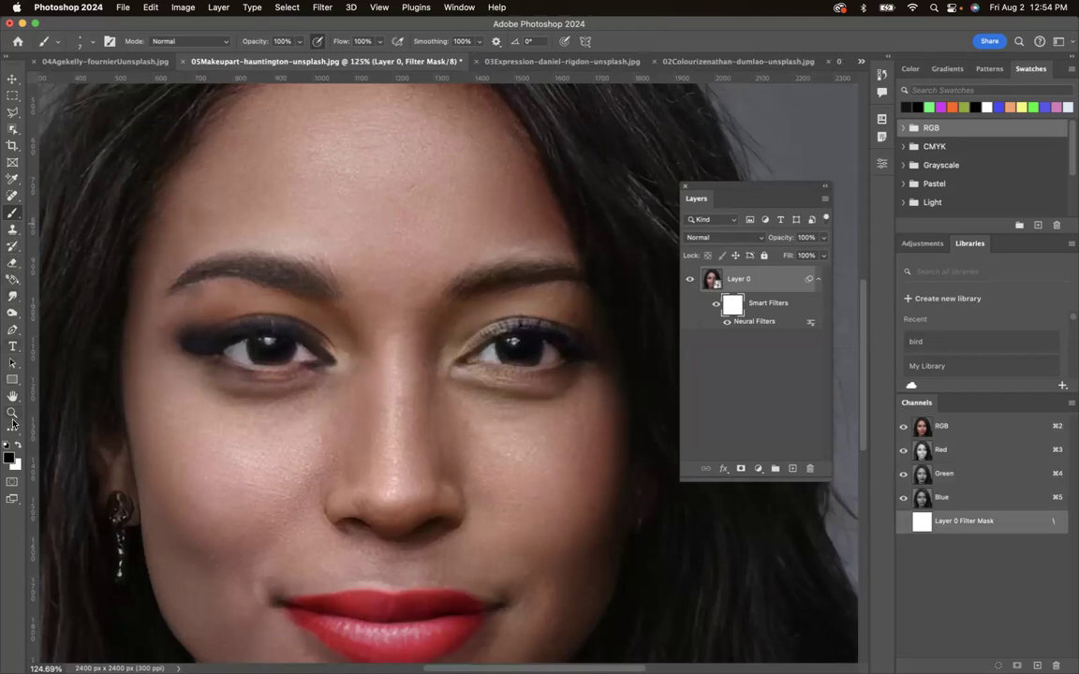
{"action": "key", "text": "bracketright"}
{"action": "key", "text": "bracketright"}
{"action": "key", "text": "bracketright"}
{"action": "key", "text": "bracketright"}
{"action": "key", "text": "bracketright"}
{"action": "key", "text": "bracketright"}
{"action": "left_click", "coordinate": [300, 41]}
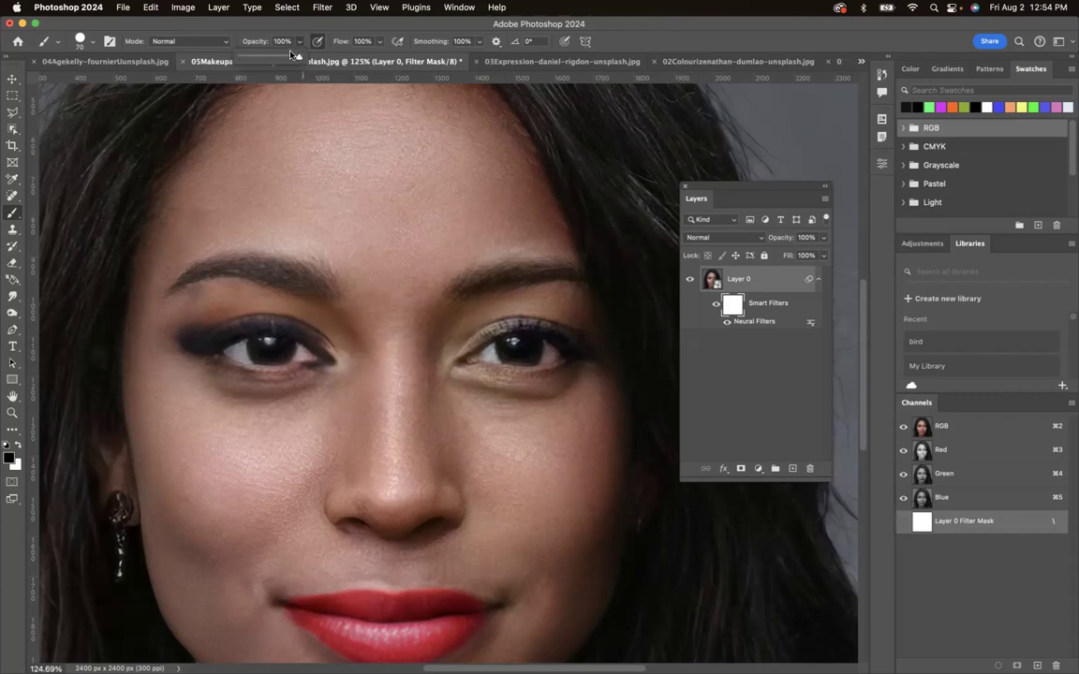
{"action": "mouse_move", "coordinate": [196, 325]}
{"action": "left_mouse_down"}
{"action": "mouse_move", "coordinate": [181, 334]}
{"action": "mouse_move", "coordinate": [207, 316]}
{"action": "mouse_move", "coordinate": [278, 314]}
{"action": "left_mouse_up"}
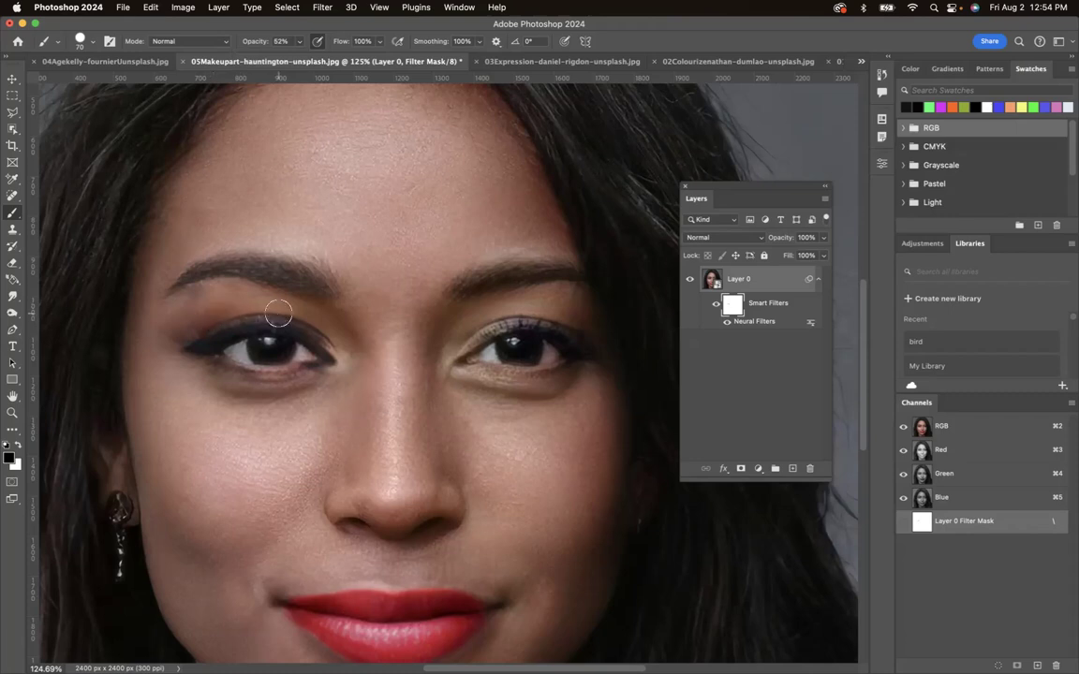
- Lower the brush hardness and mask the excess eye makeup above, beside and below the image's left eye with soft strokes
{"action": "left_click", "coordinate": [84, 41]}
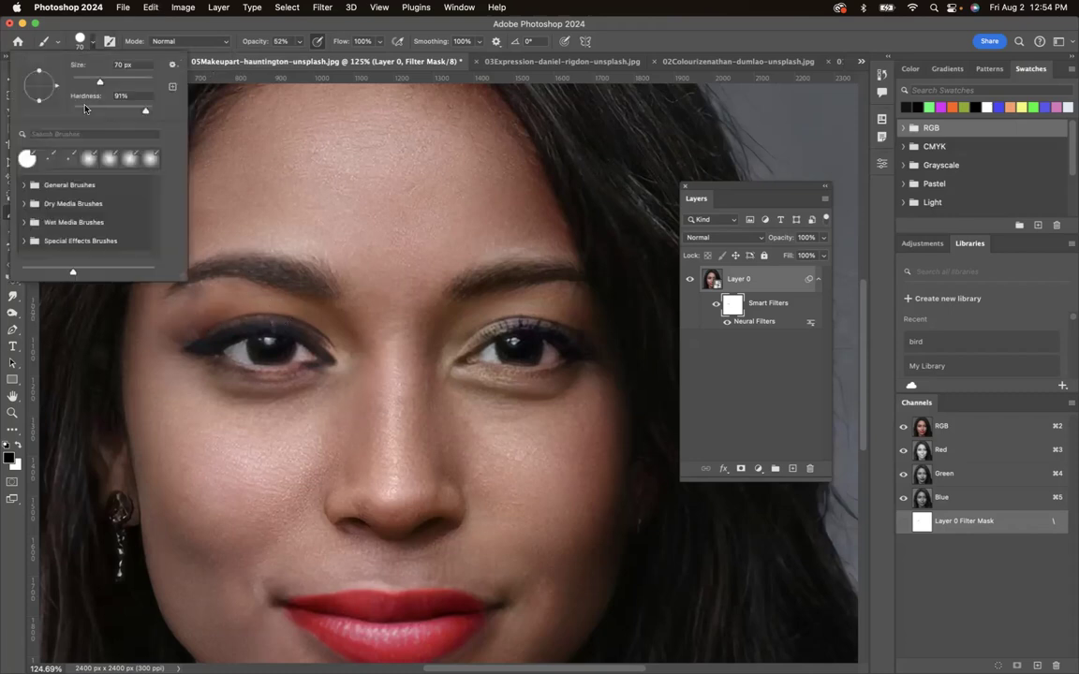
{"action": "left_click", "coordinate": [73, 108]}
{"action": "left_click", "coordinate": [240, 310]}
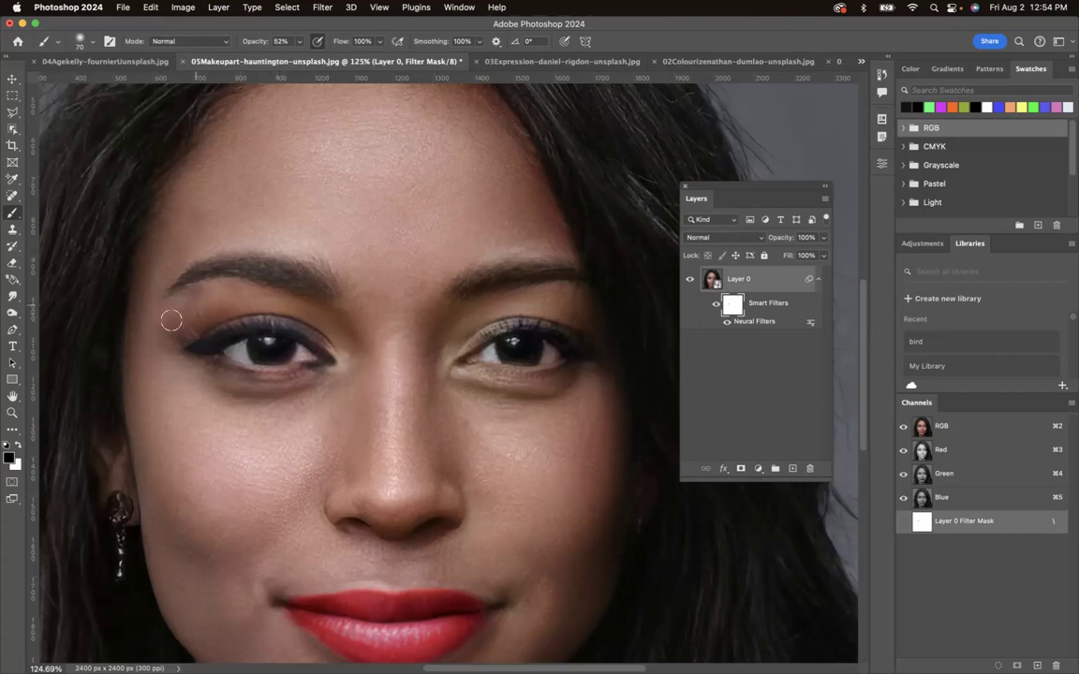
{"action": "left_click_drag", "start_coordinate": [178, 324], "coordinate": [152, 340]}
{"action": "left_click_drag", "start_coordinate": [339, 356], "coordinate": [294, 368]}
- Mask the excess lipstick around the edges of the lips with the soft brush, and check the whole portrait
{"action": "scroll", "coordinate": [451, 384], "scroll_direction": "down", "scroll_amount": 3}
{"action": "scroll", "coordinate": [323, 569], "scroll_direction": "down", "scroll_amount": 5}
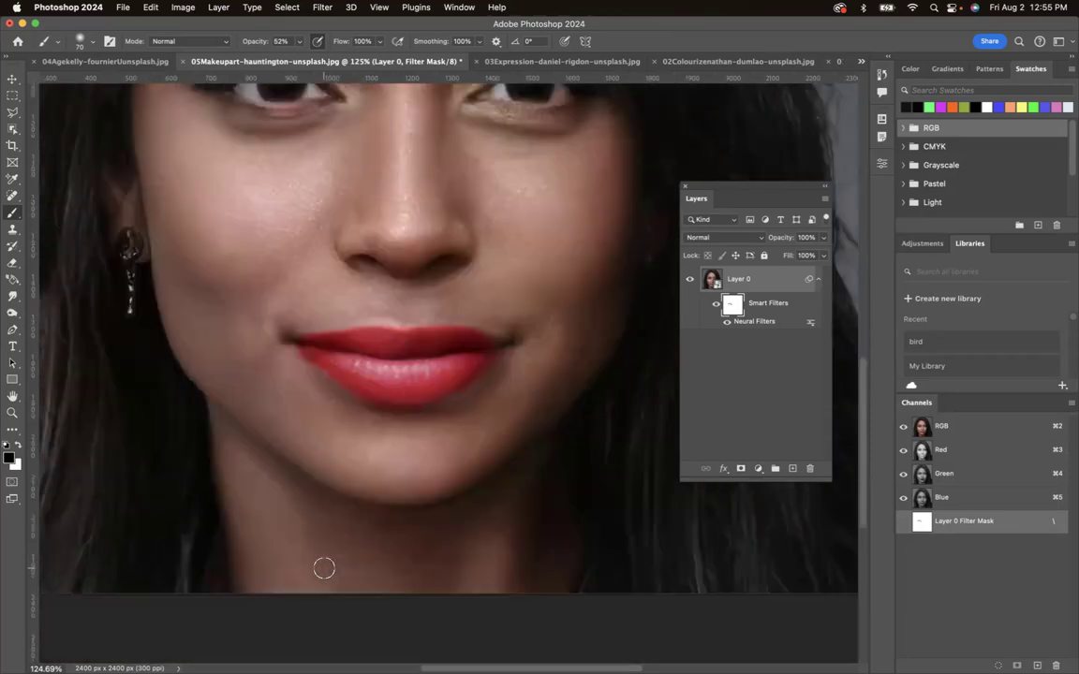
{"action": "scroll", "coordinate": [368, 428], "scroll_direction": "up", "scroll_amount": 5}
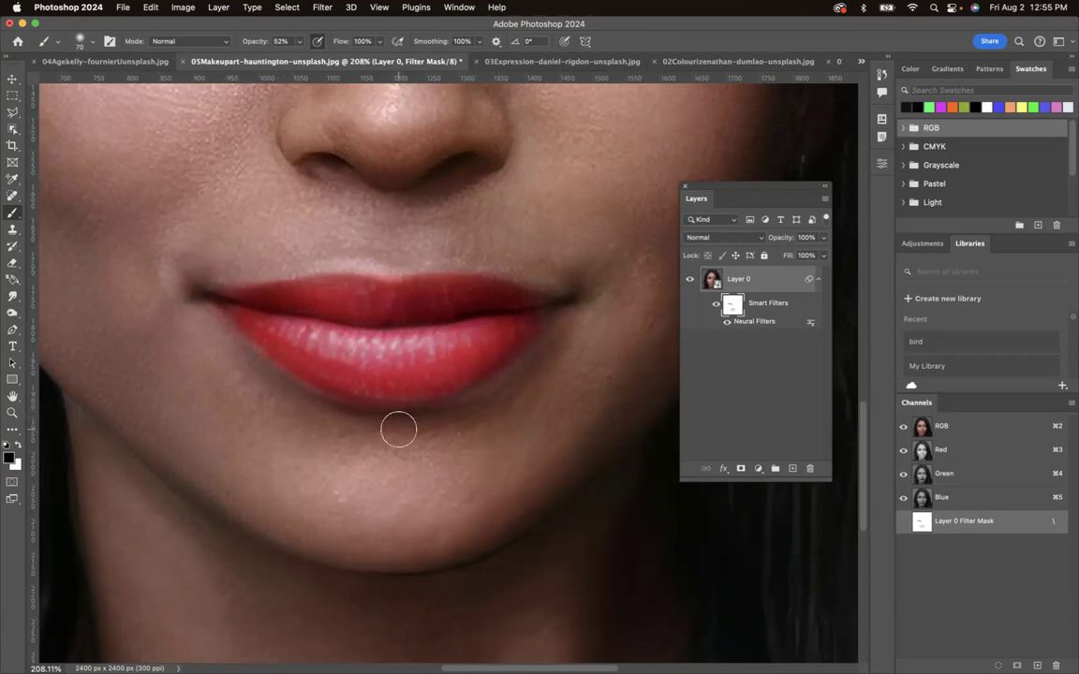
{"action": "scroll", "coordinate": [397, 428], "scroll_direction": "down", "scroll_amount": 2}
{"action": "scroll", "coordinate": [397, 429], "scroll_direction": "down", "scroll_amount": 5}
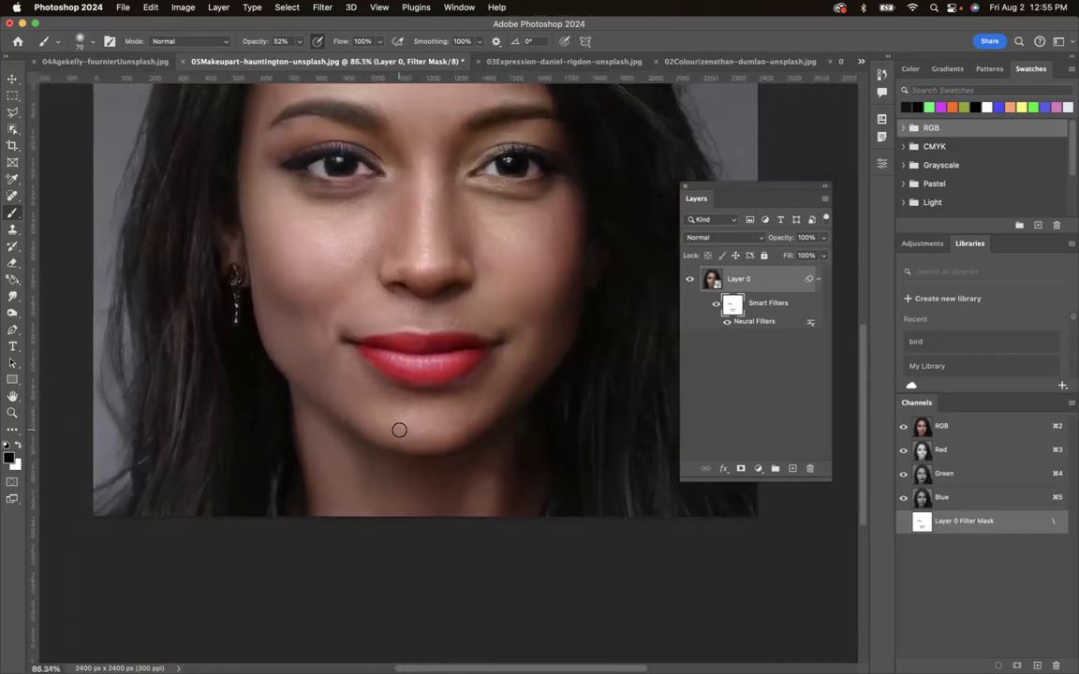
{"action": "scroll", "coordinate": [397, 429], "scroll_direction": "down", "scroll_amount": 1}
{"action": "scroll", "coordinate": [397, 429], "scroll_direction": "down", "scroll_amount": 1}
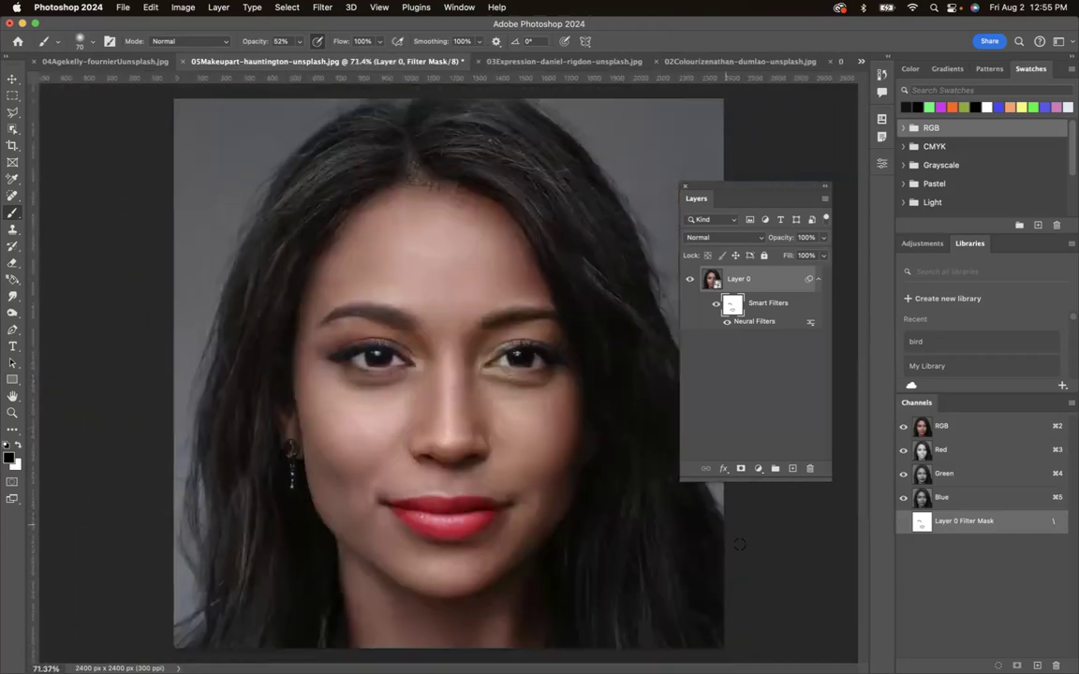